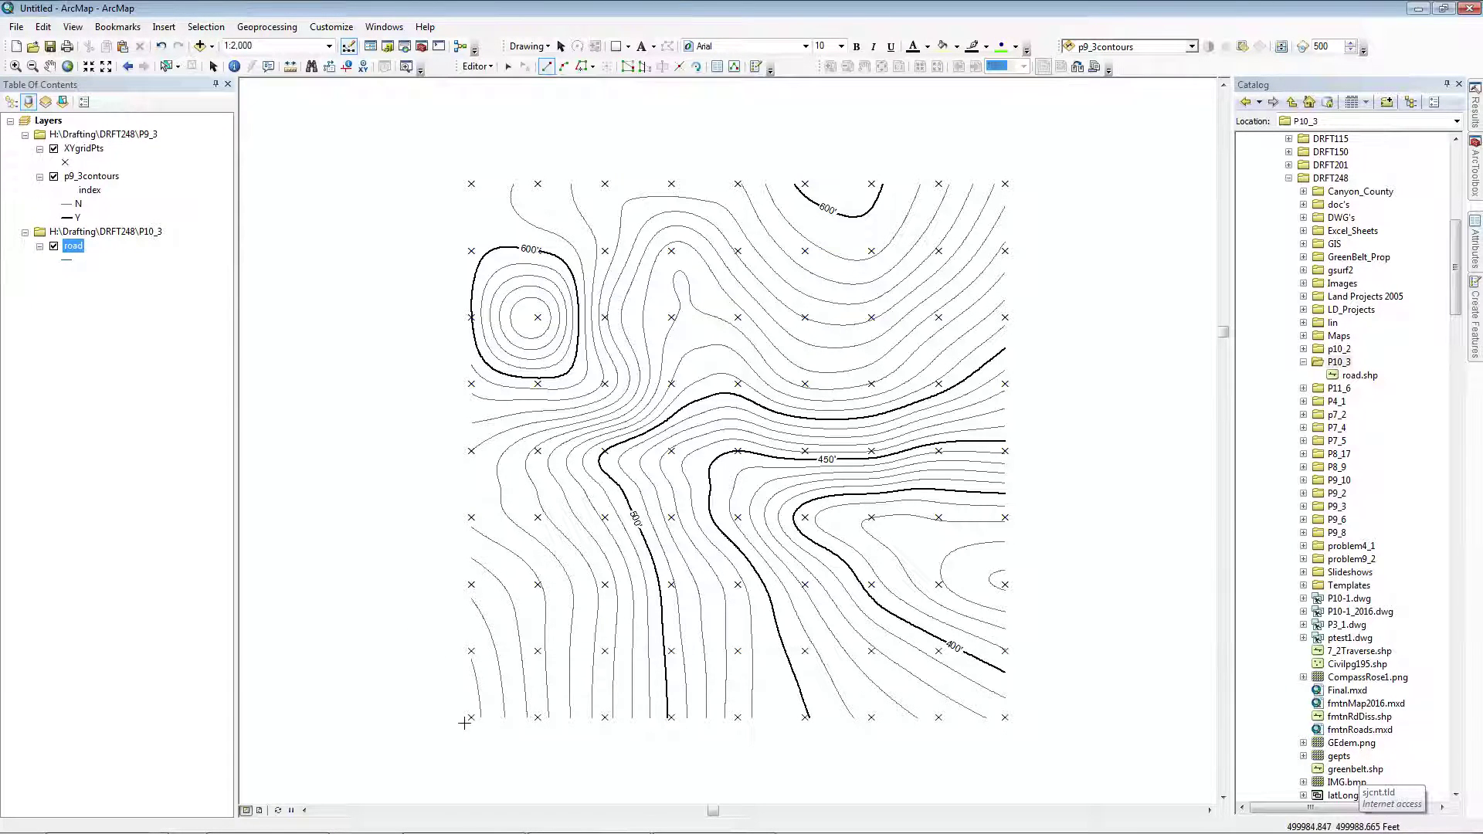
Step: Start an edit session on the road layer
right_click(73, 247)
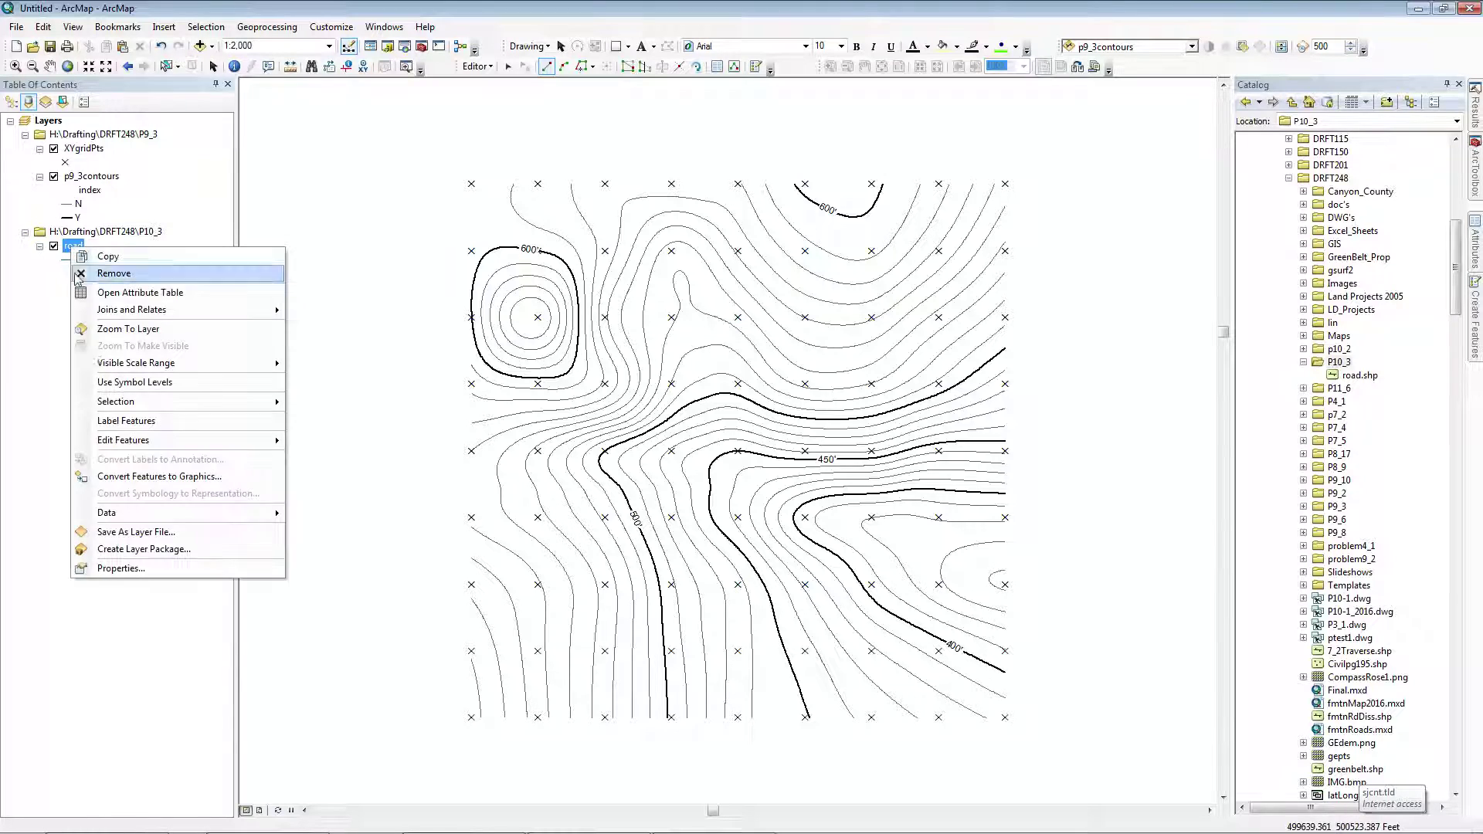
mouse_move(203, 440)
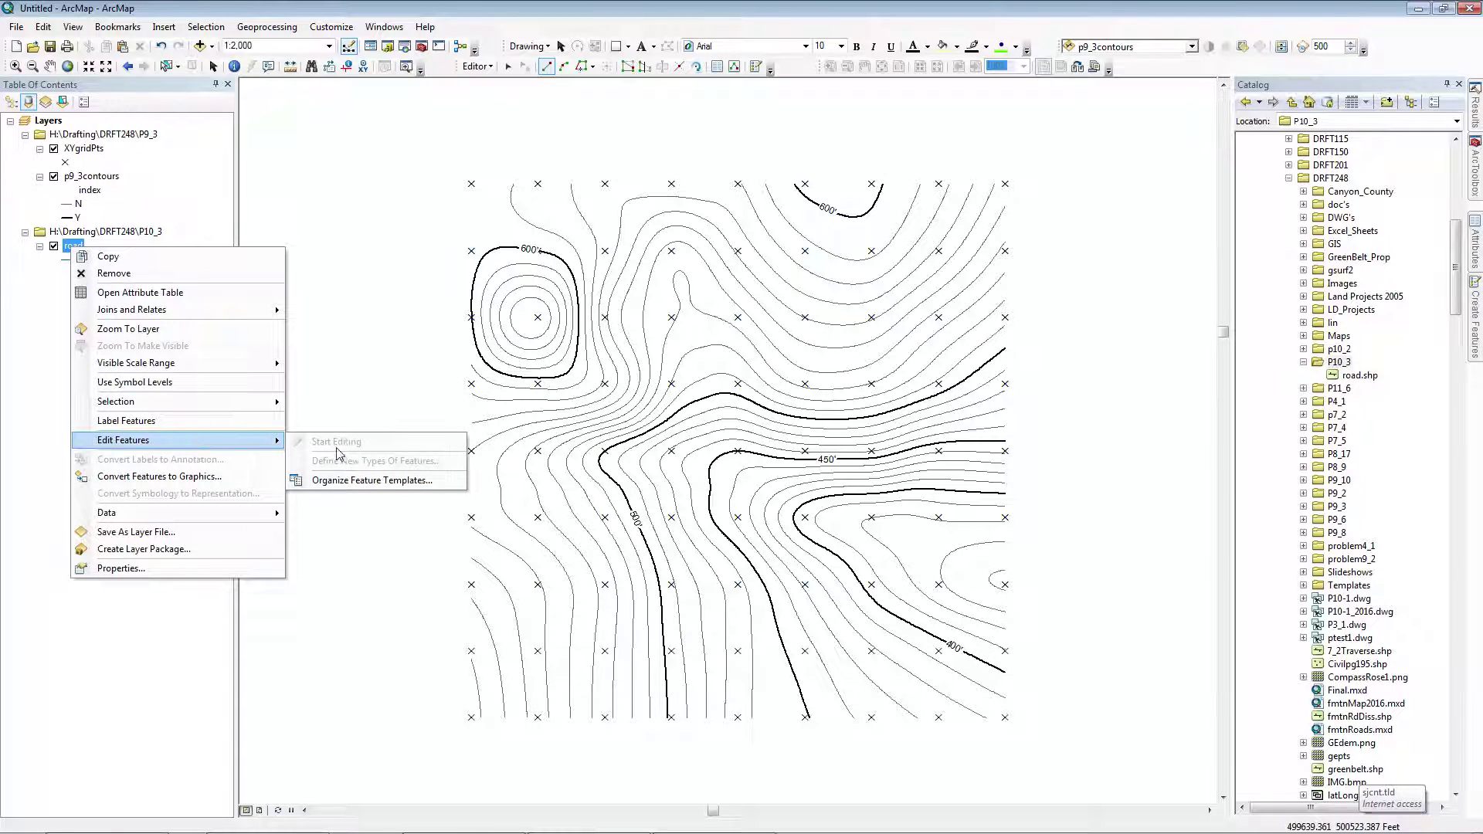
click(337, 443)
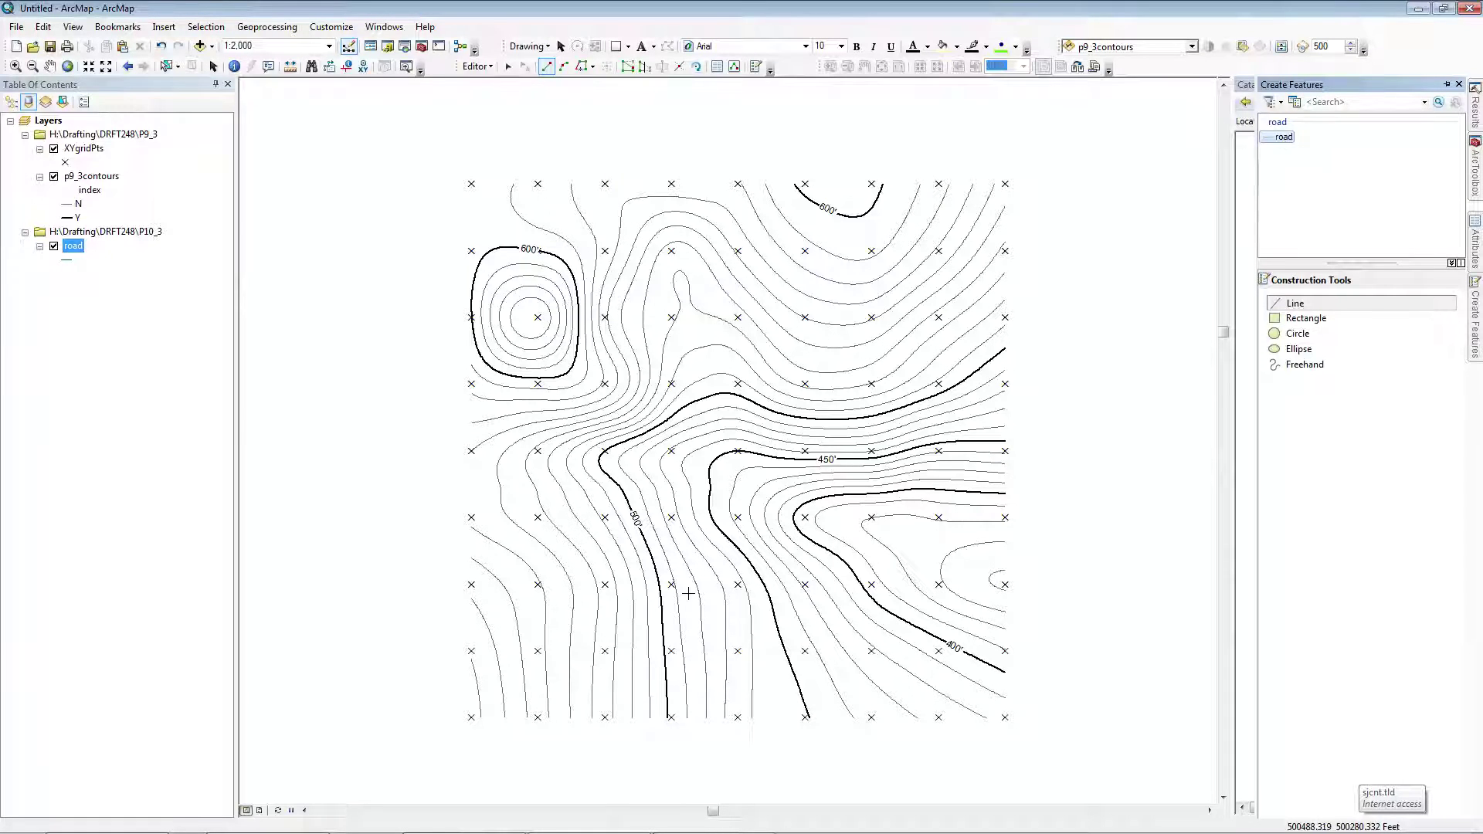
Step: Begin the road sketch with its first vertex at absolute X 500225, Y 500000
right_click(401, 690)
click(483, 445)
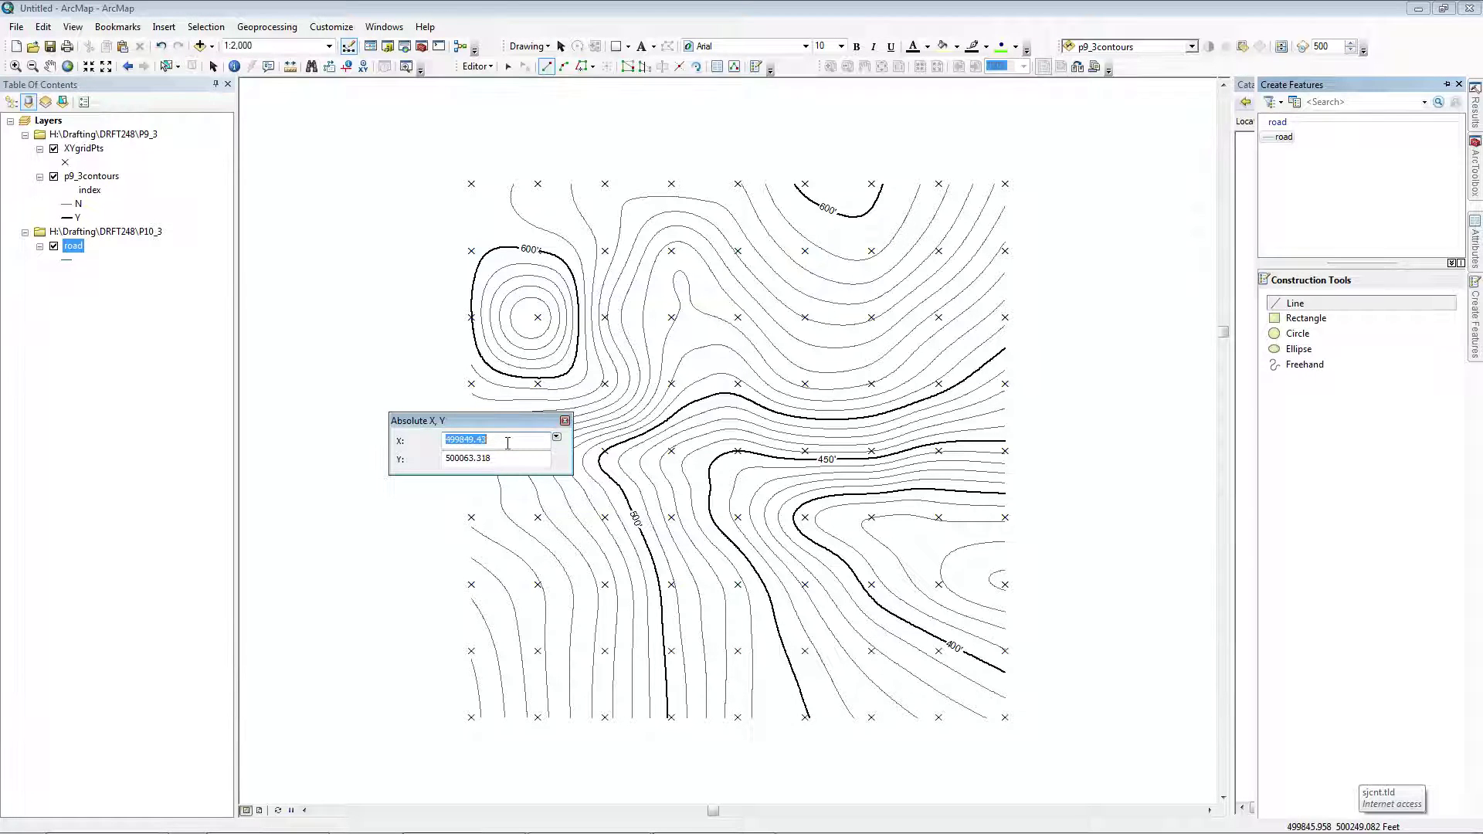
text(500225)
key(Tab)
text(500)
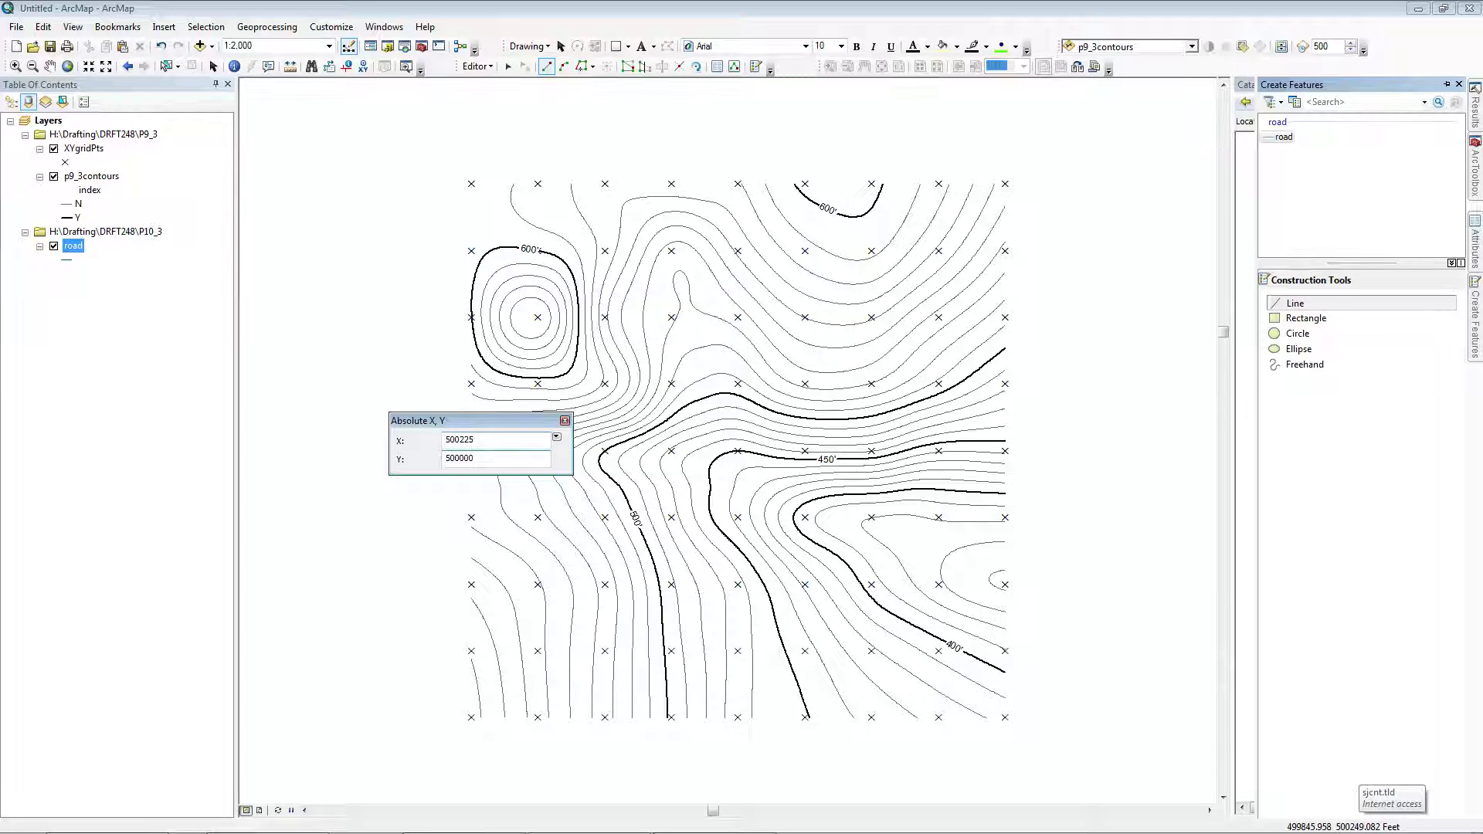
key(Return)
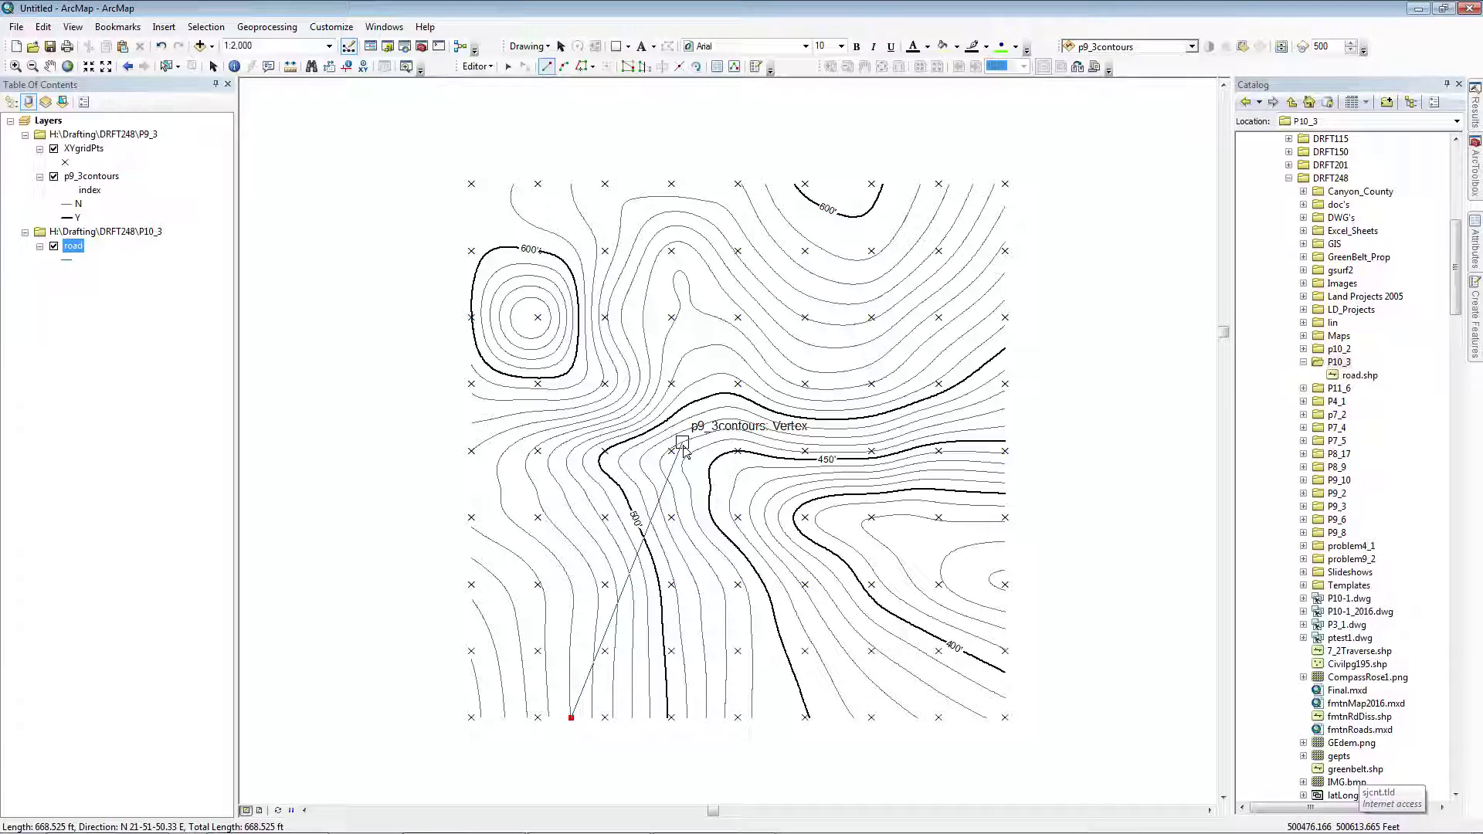
Step: Add the first leg's end vertex at bearing N 26-14-8 E, about 756 ft from the start
key(ctrl+g)
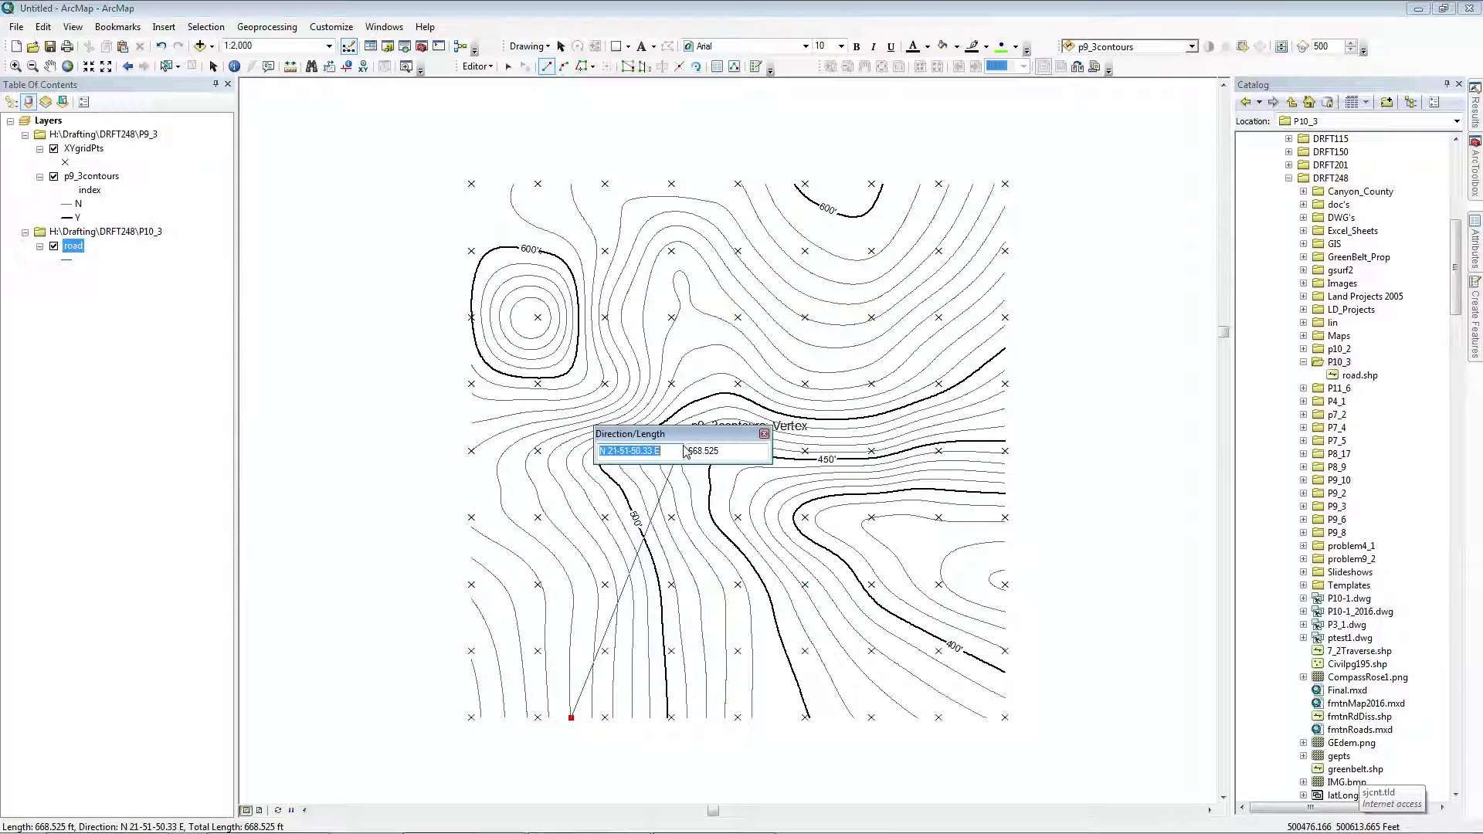
click(614, 454)
text(26-14)
drag(654, 450, 640, 452)
text(8)
key(Tab)
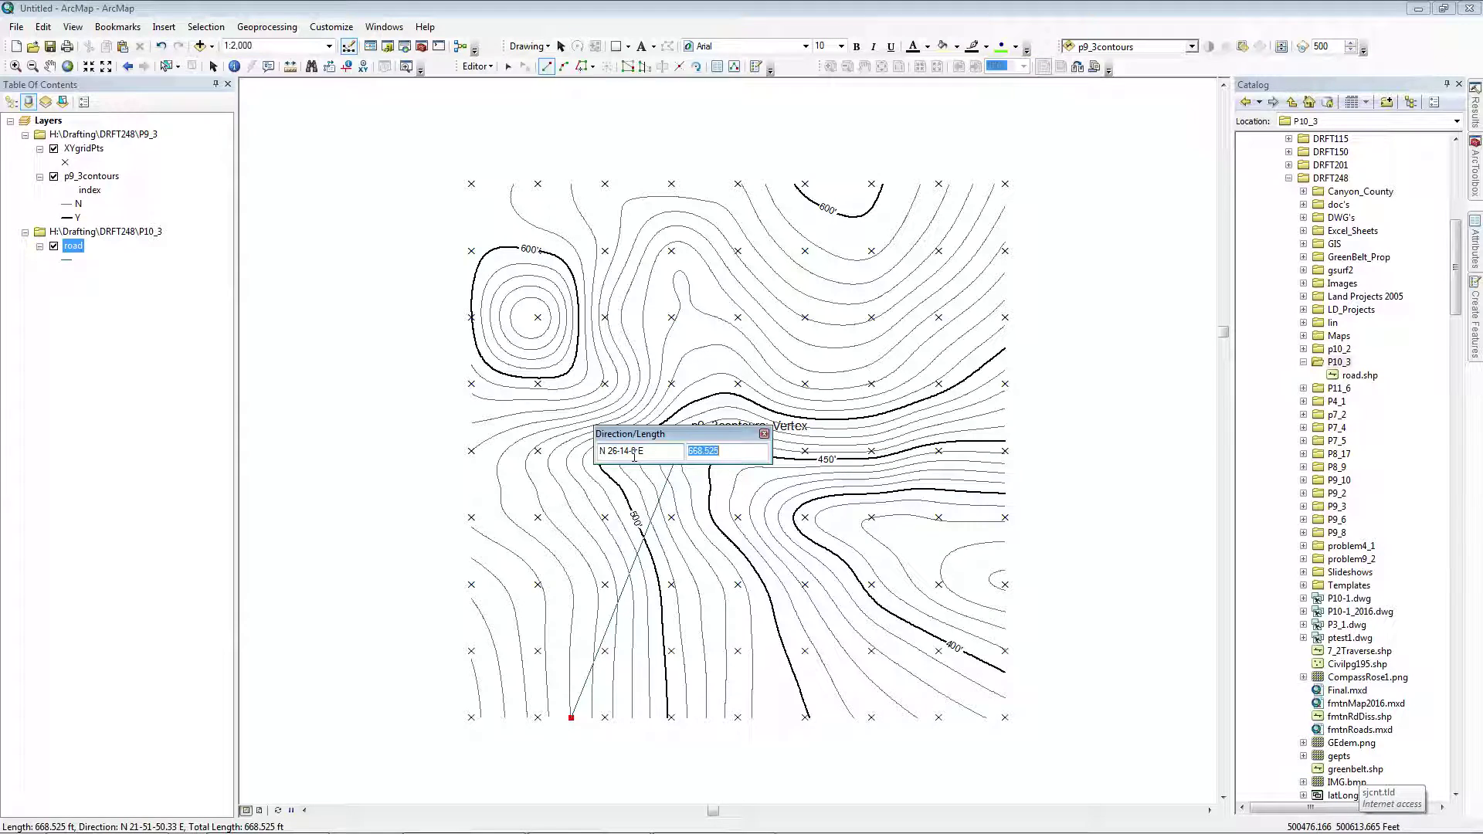
text(756)
key(Return)
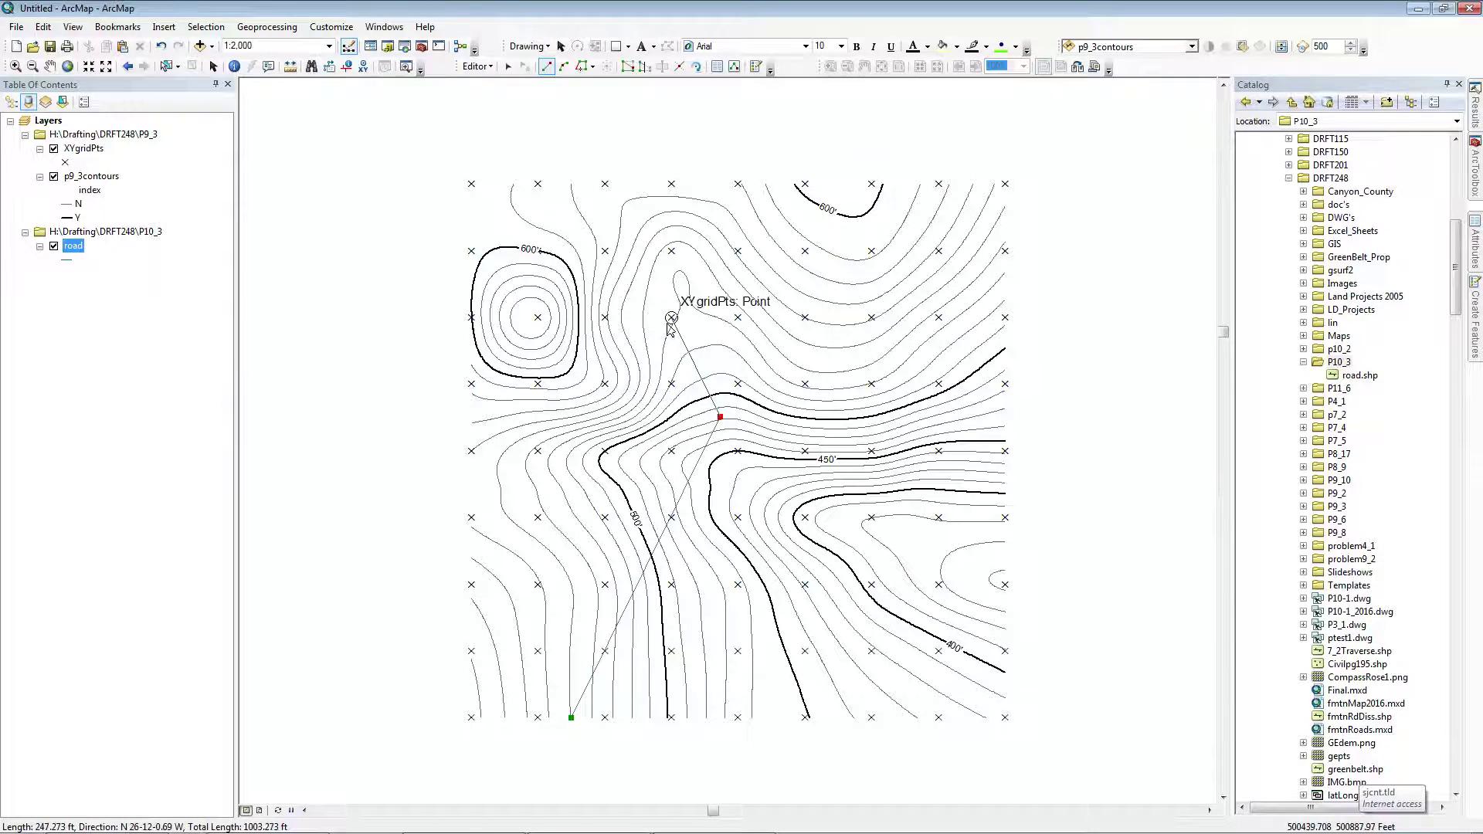
Step: Add a 1000 ft leg bearing N 13-15-0 W and finish the two-segment centerline
key(ctrl+g)
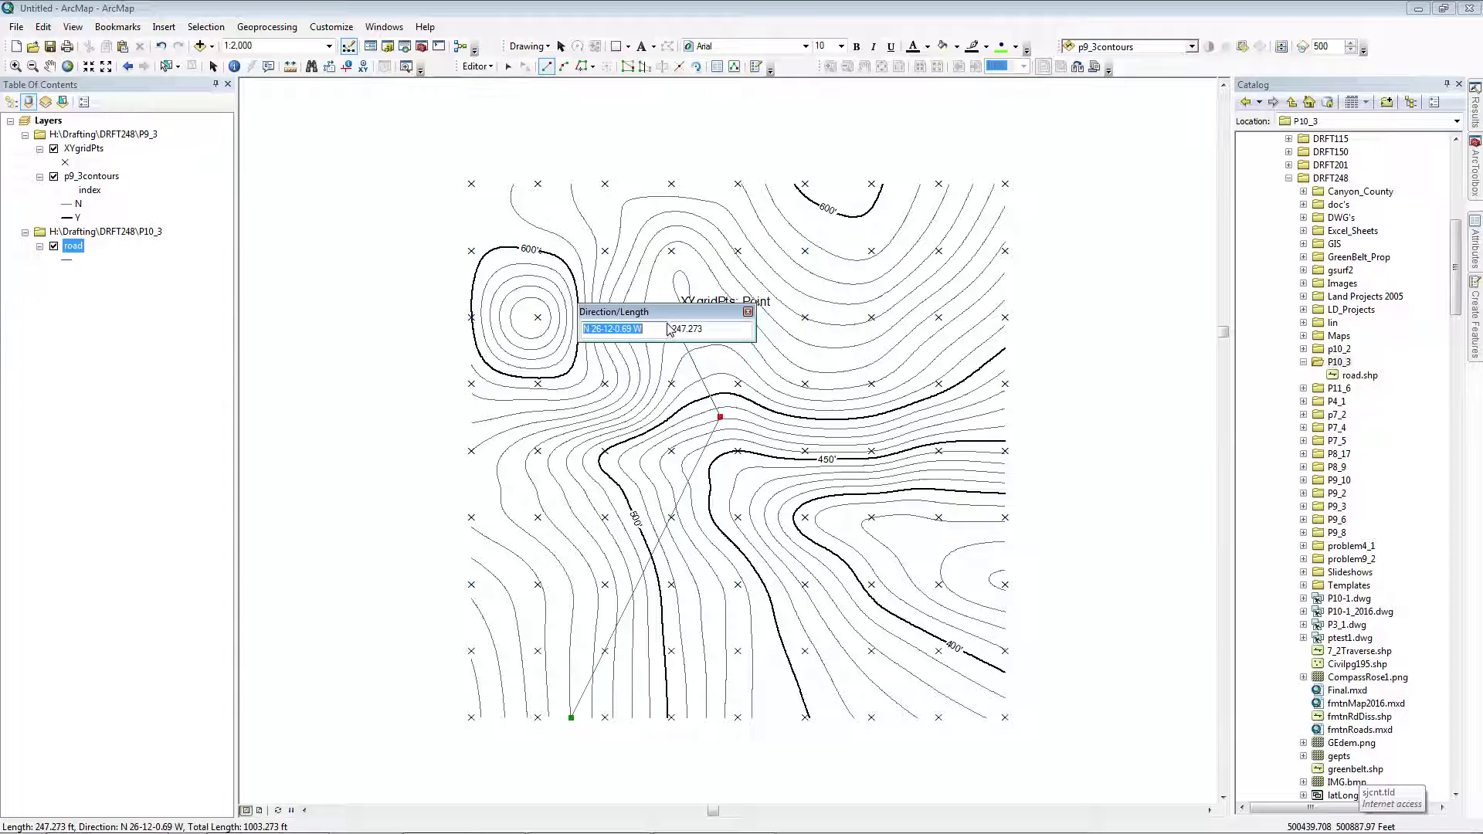
click(601, 330)
text(13-)
text(35)
drag(632, 329, 619, 330)
text(0)
key(Tab)
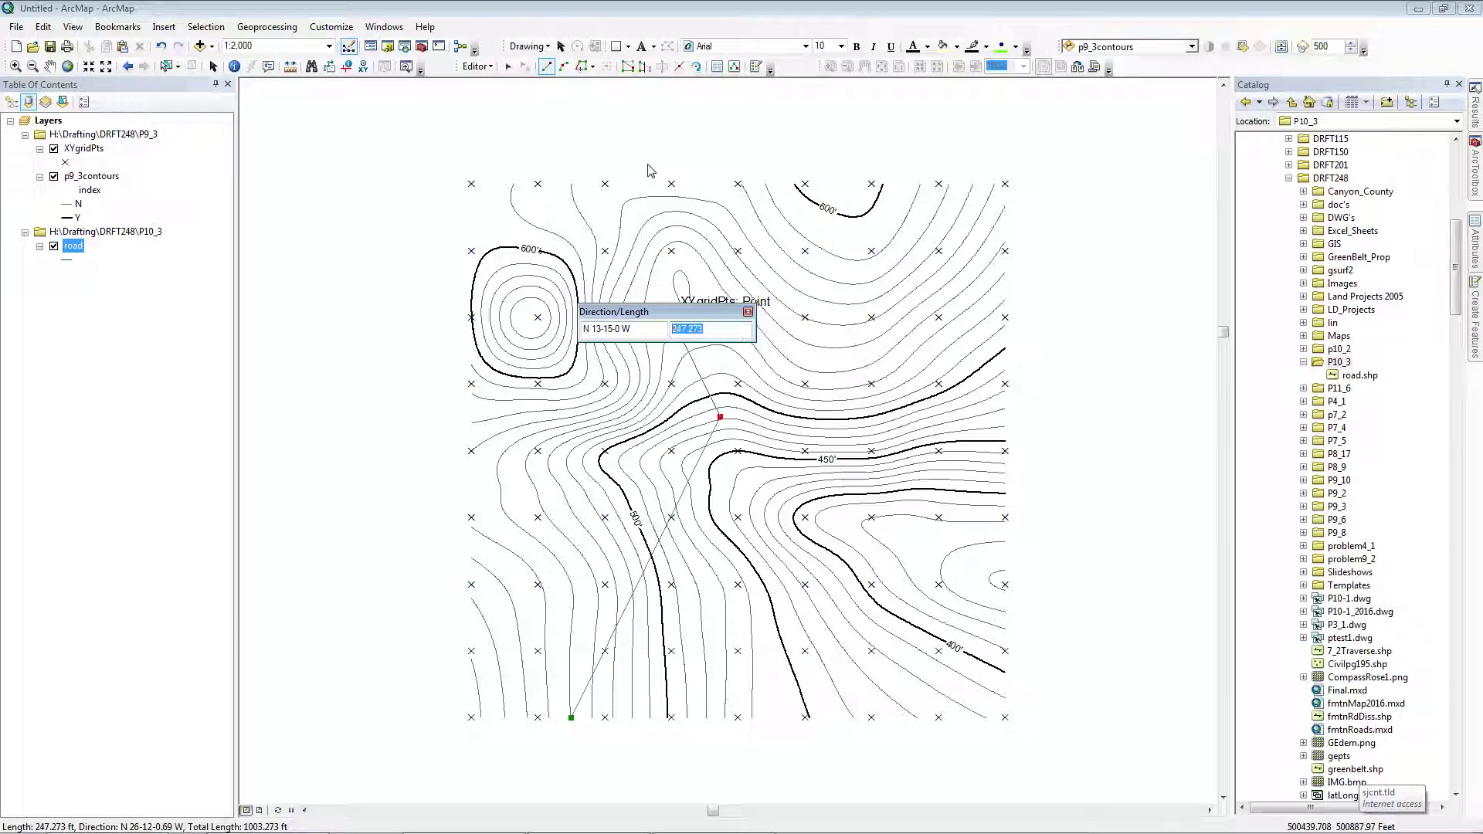
text(1000)
key(Return)
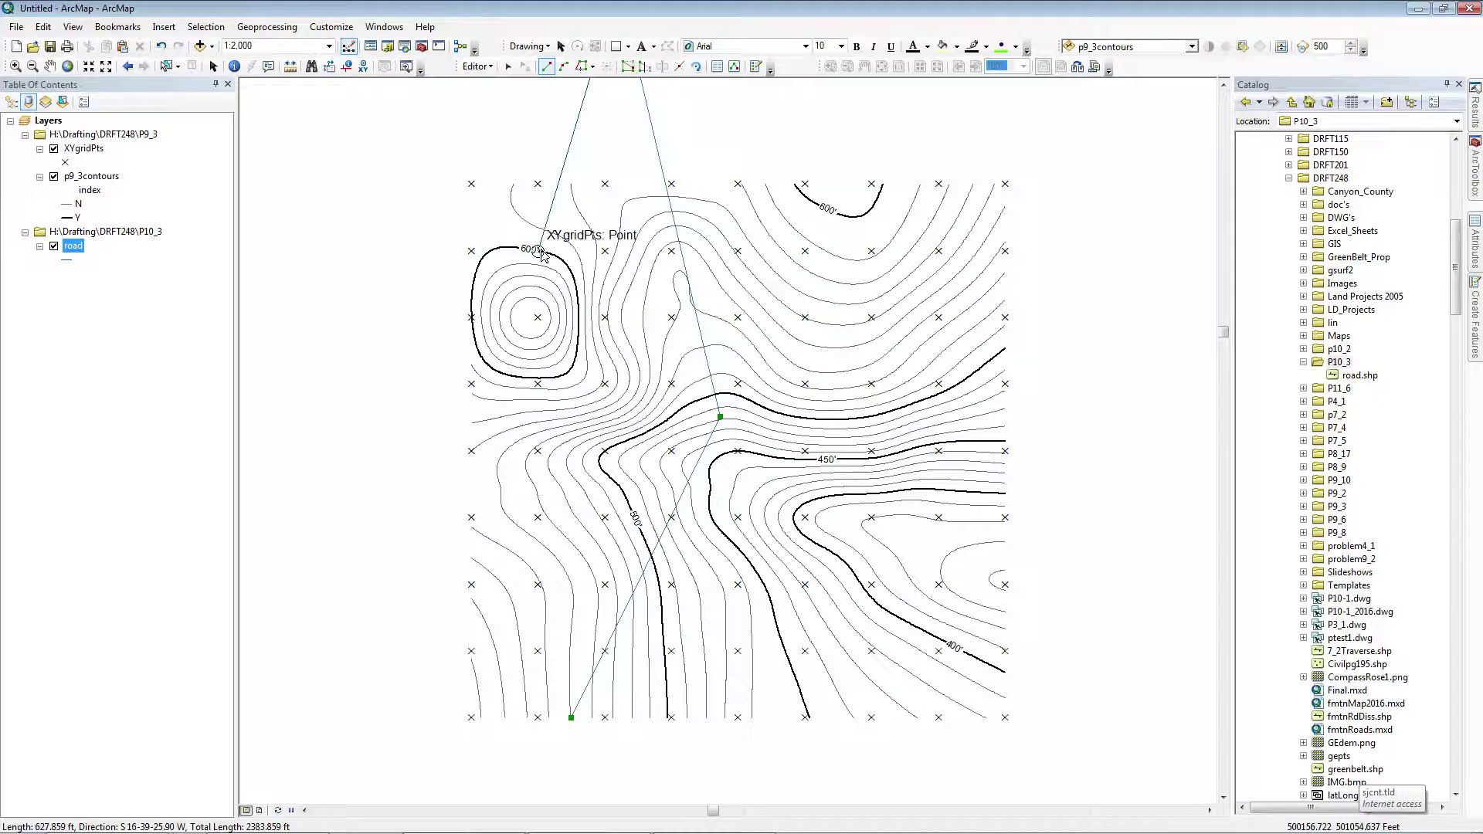
key(F2)
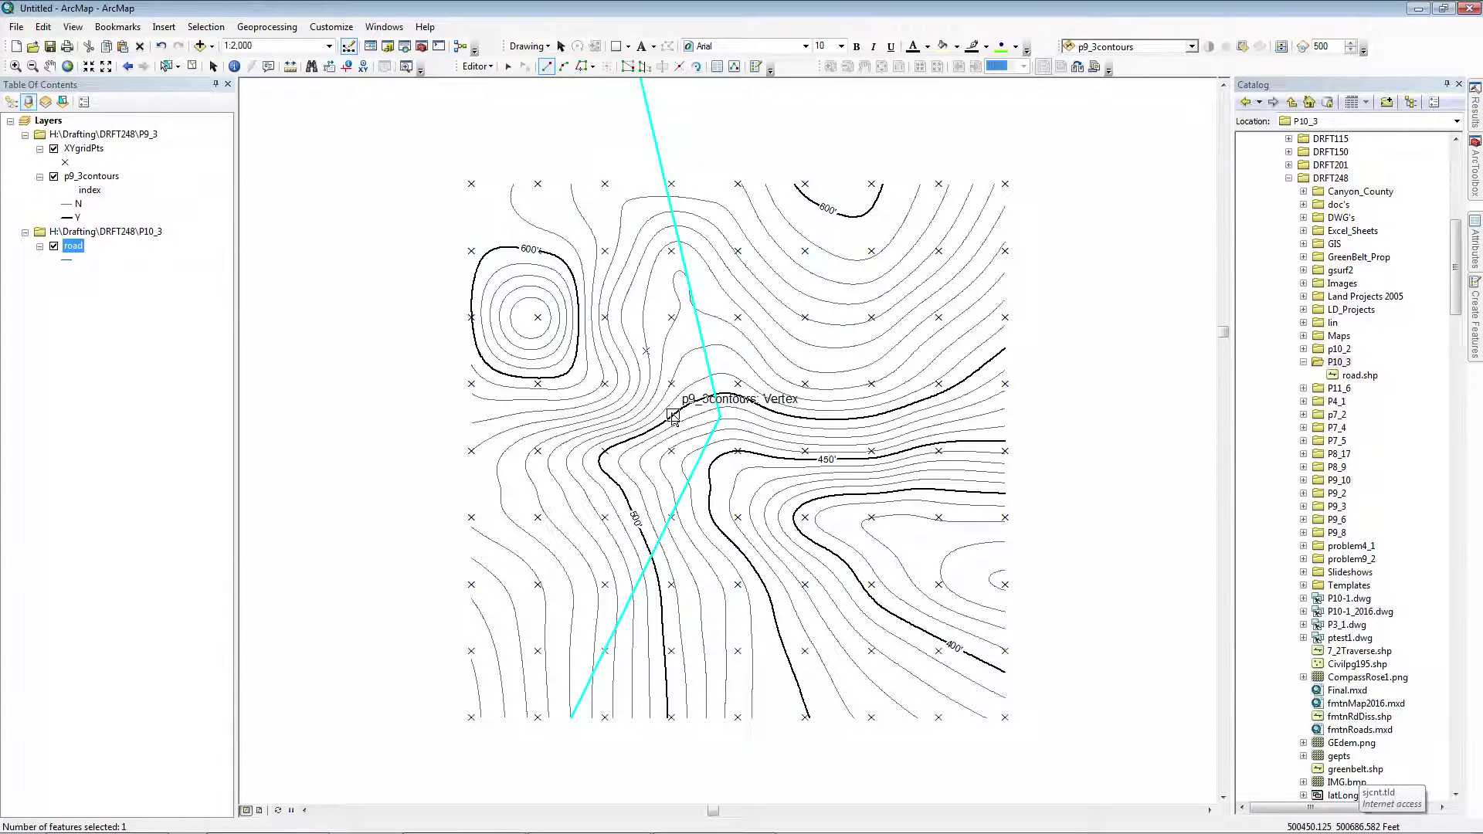
Step: Draw a short horizontal line between two top-row grid points across the road's northern leg
drag(681, 498, 693, 478)
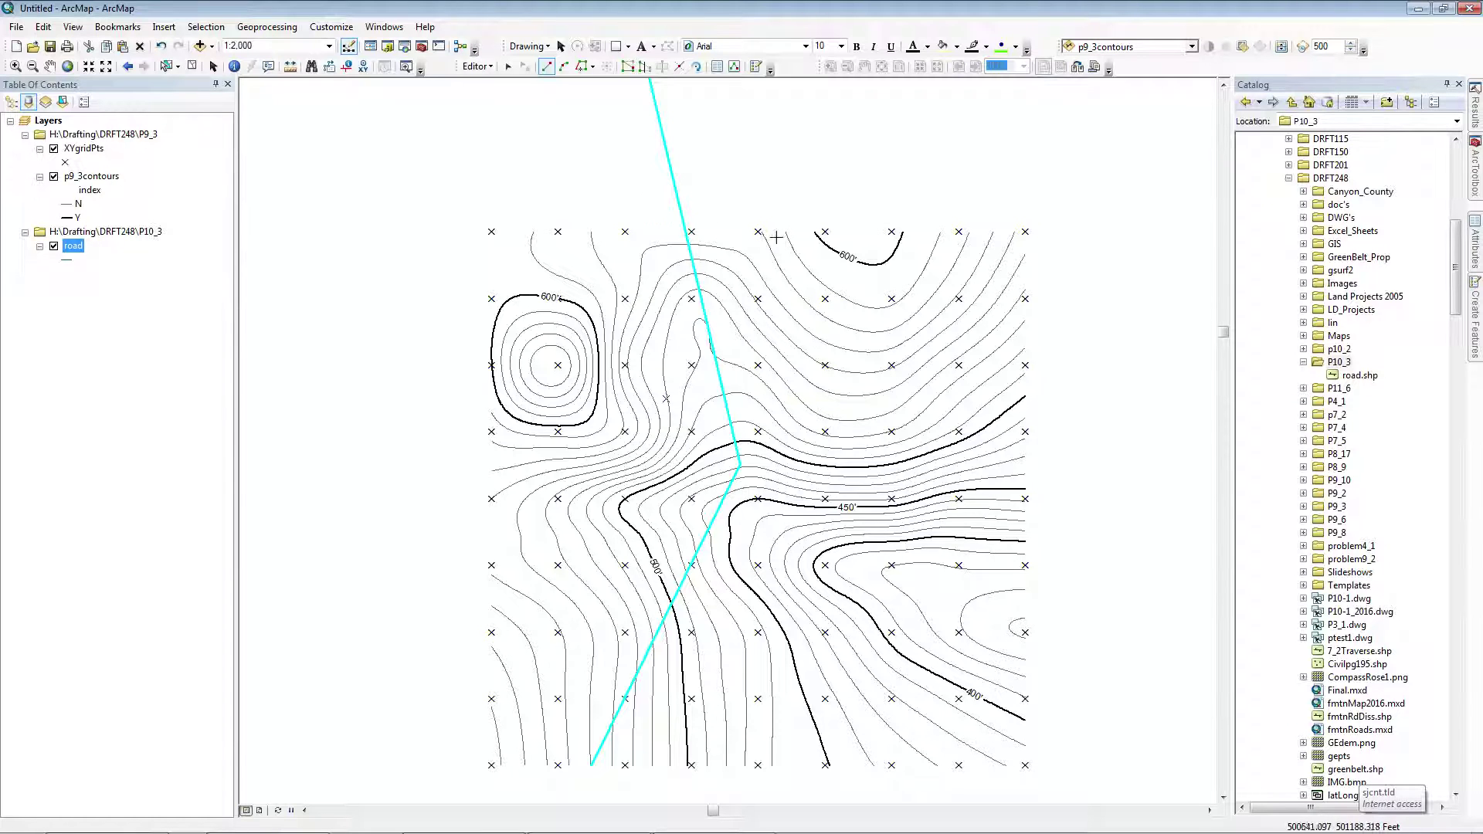
click(625, 231)
click(758, 231)
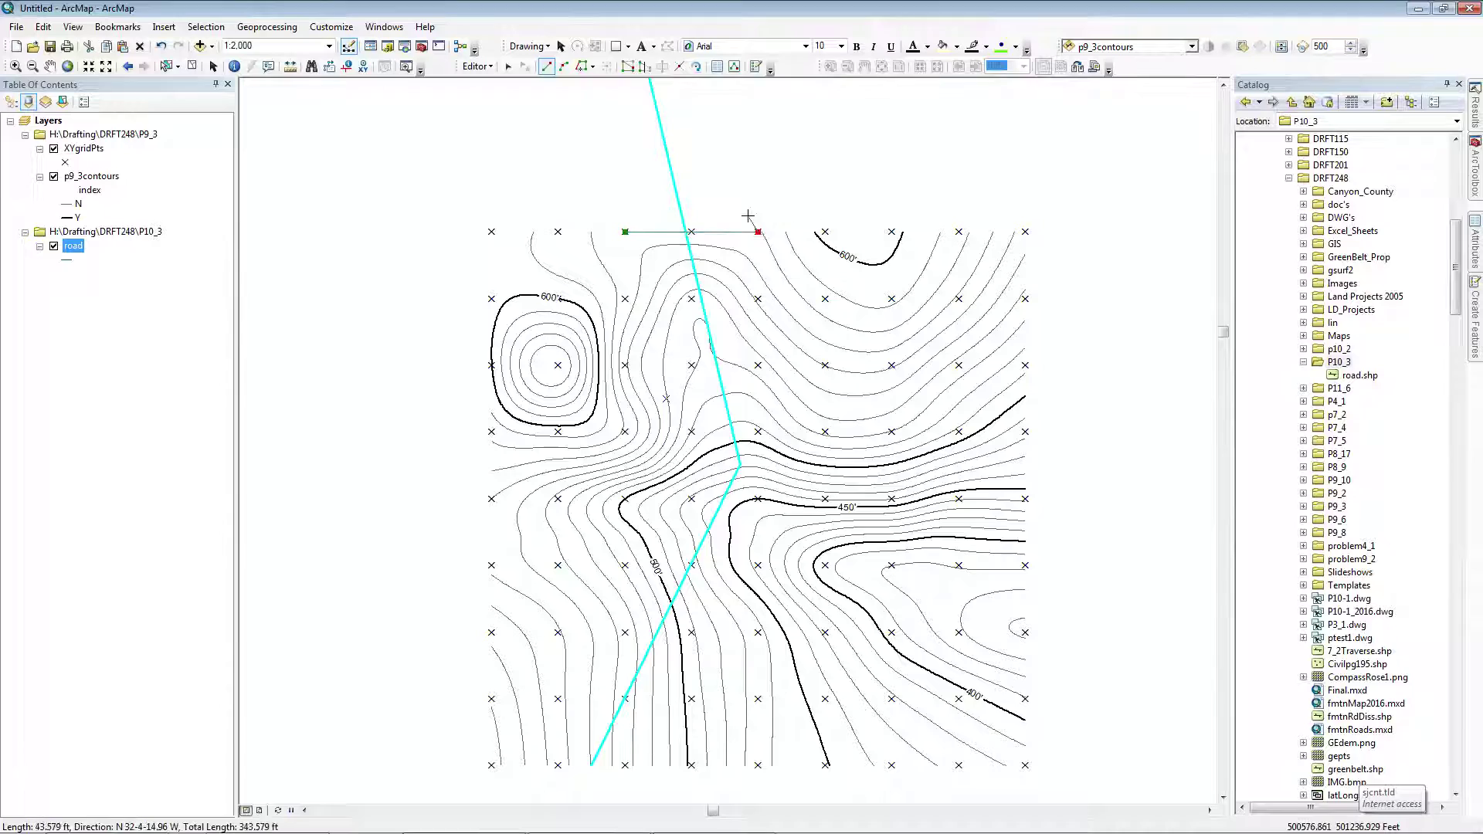
key(F2)
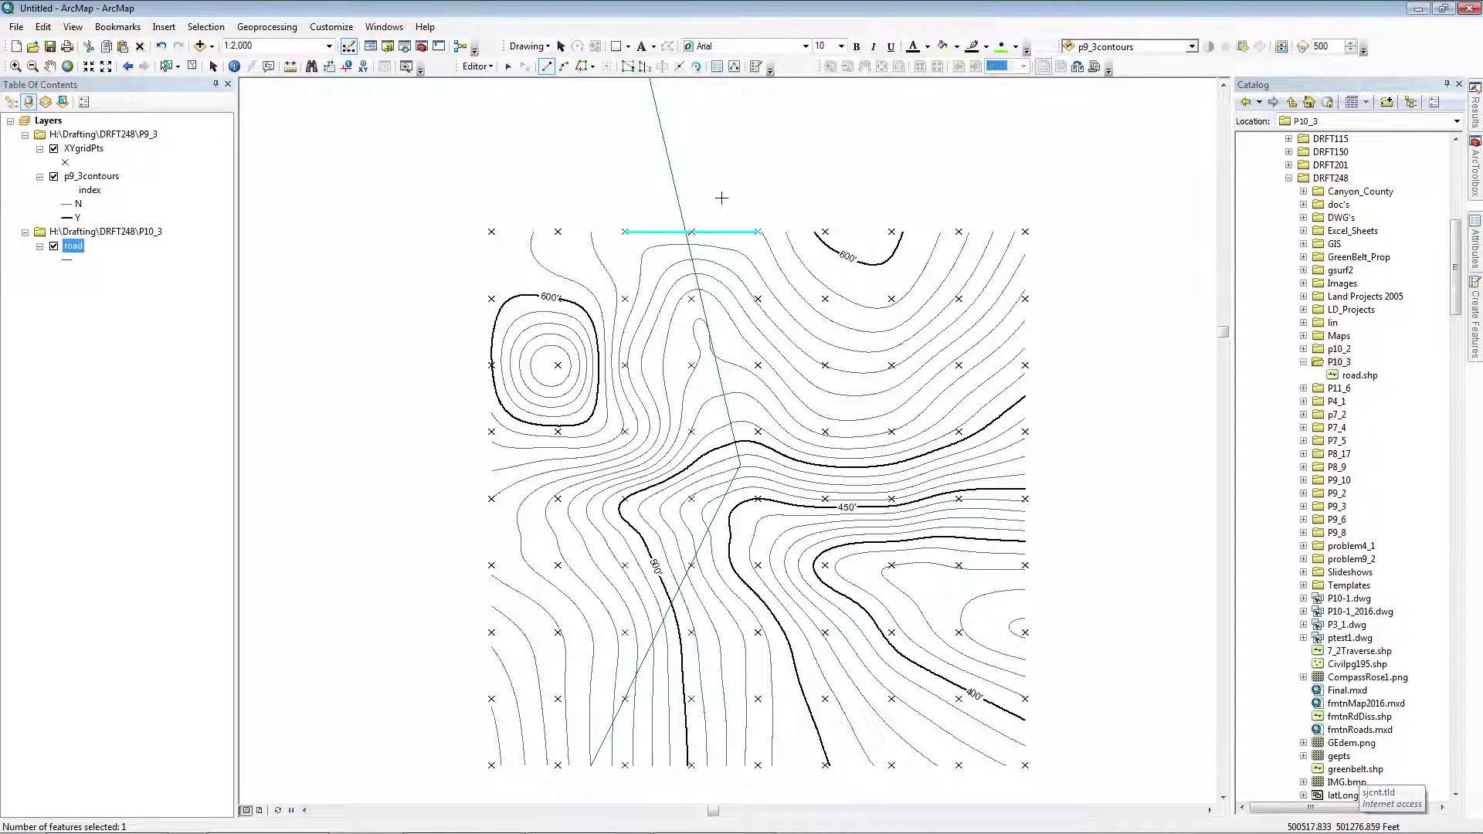
Step: Load the Advanced Editing tools and trim the road's northern overshoot at the crossing line
click(477, 67)
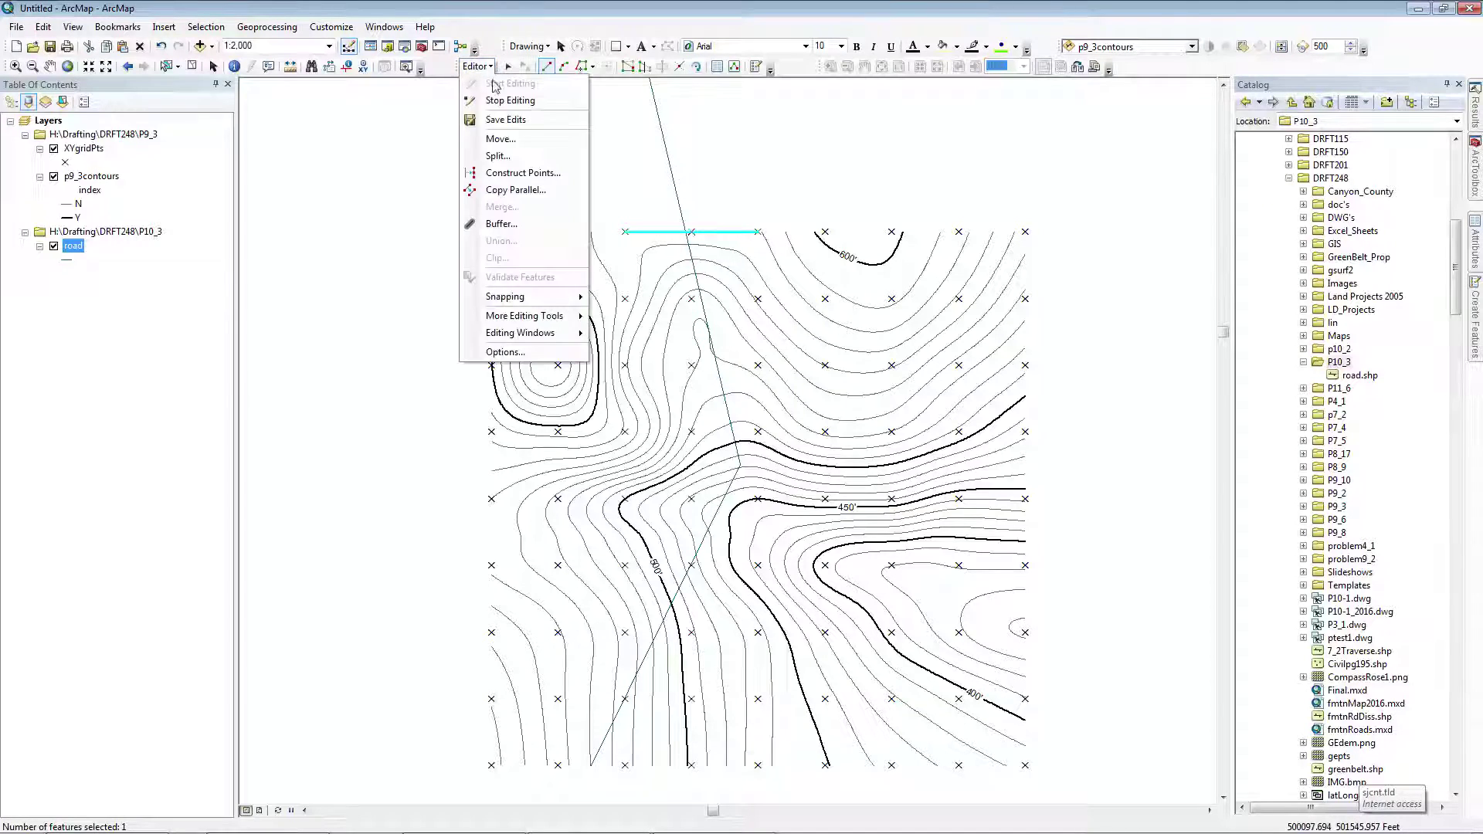
mouse_move(530, 315)
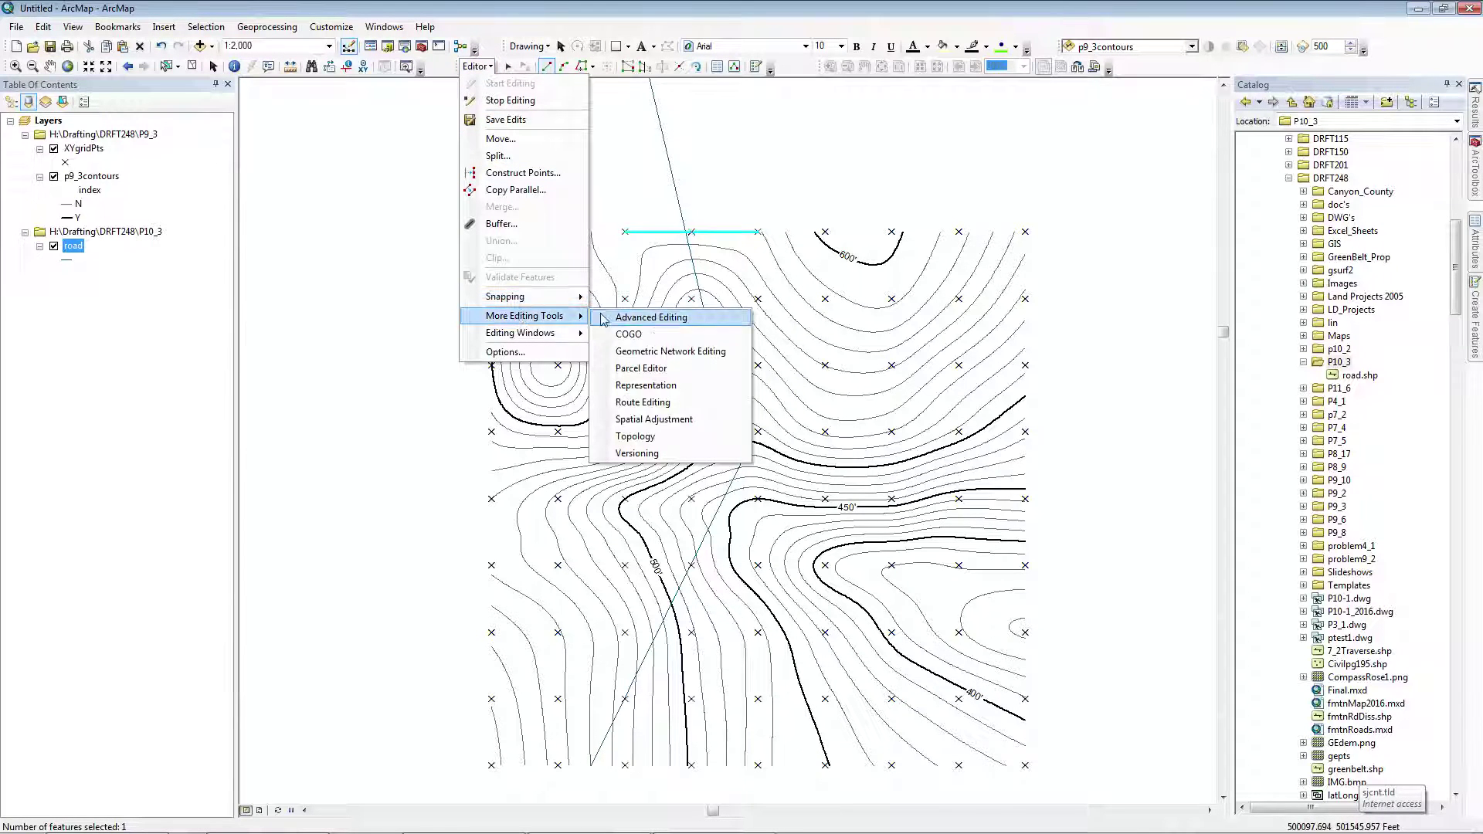
click(632, 319)
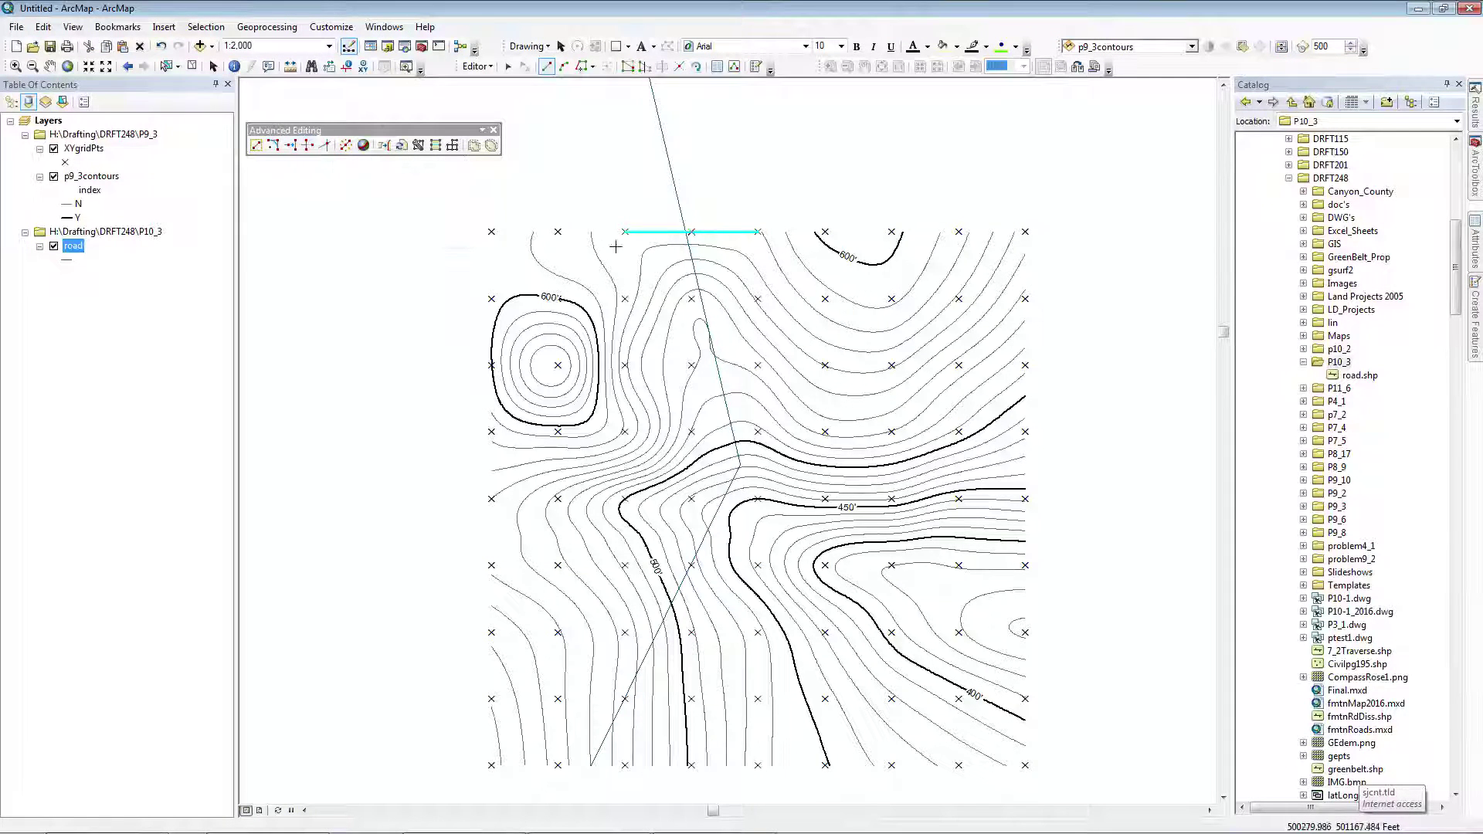
click(308, 146)
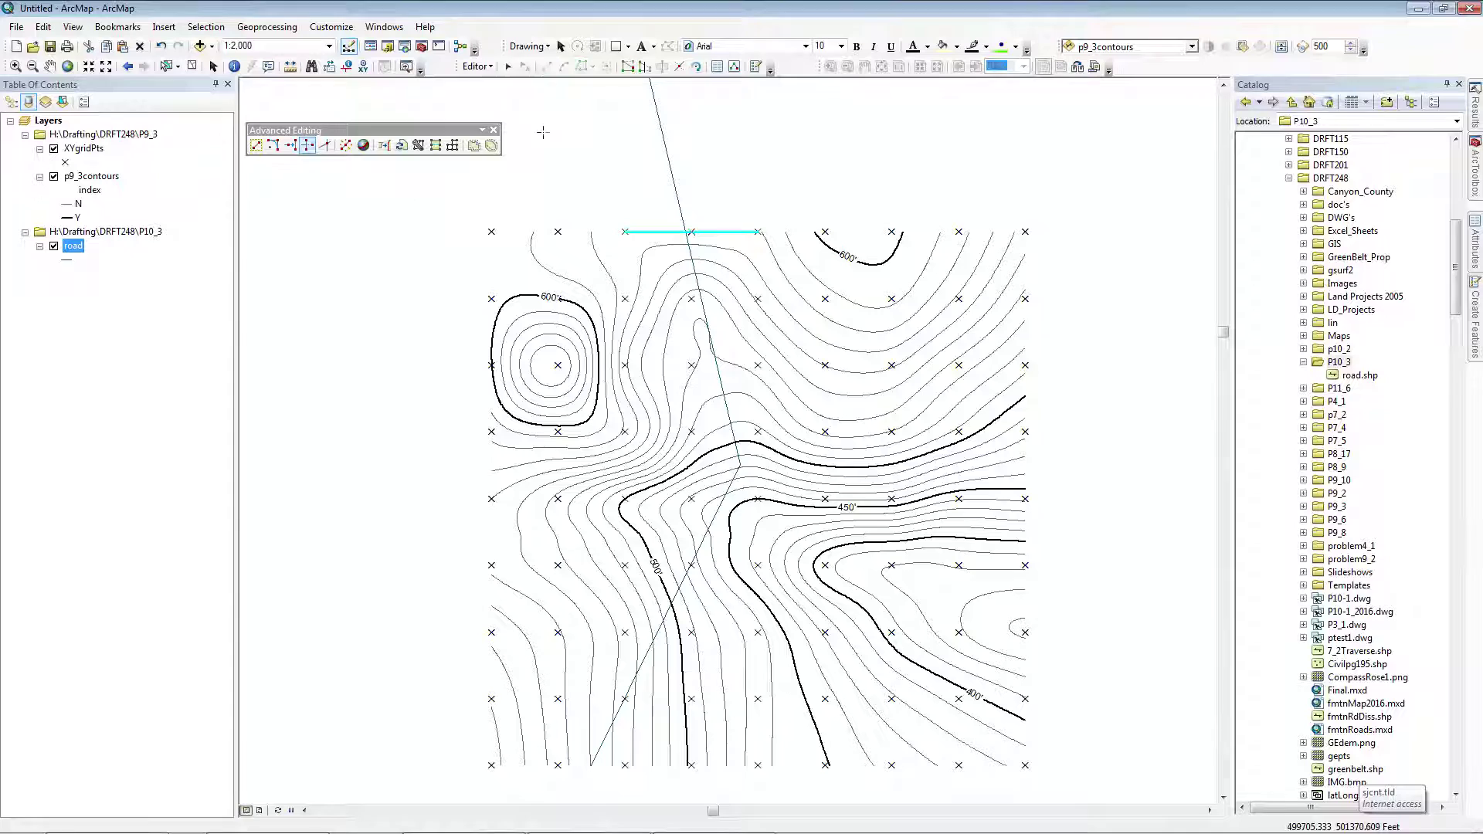
click(662, 179)
click(508, 68)
click(573, 141)
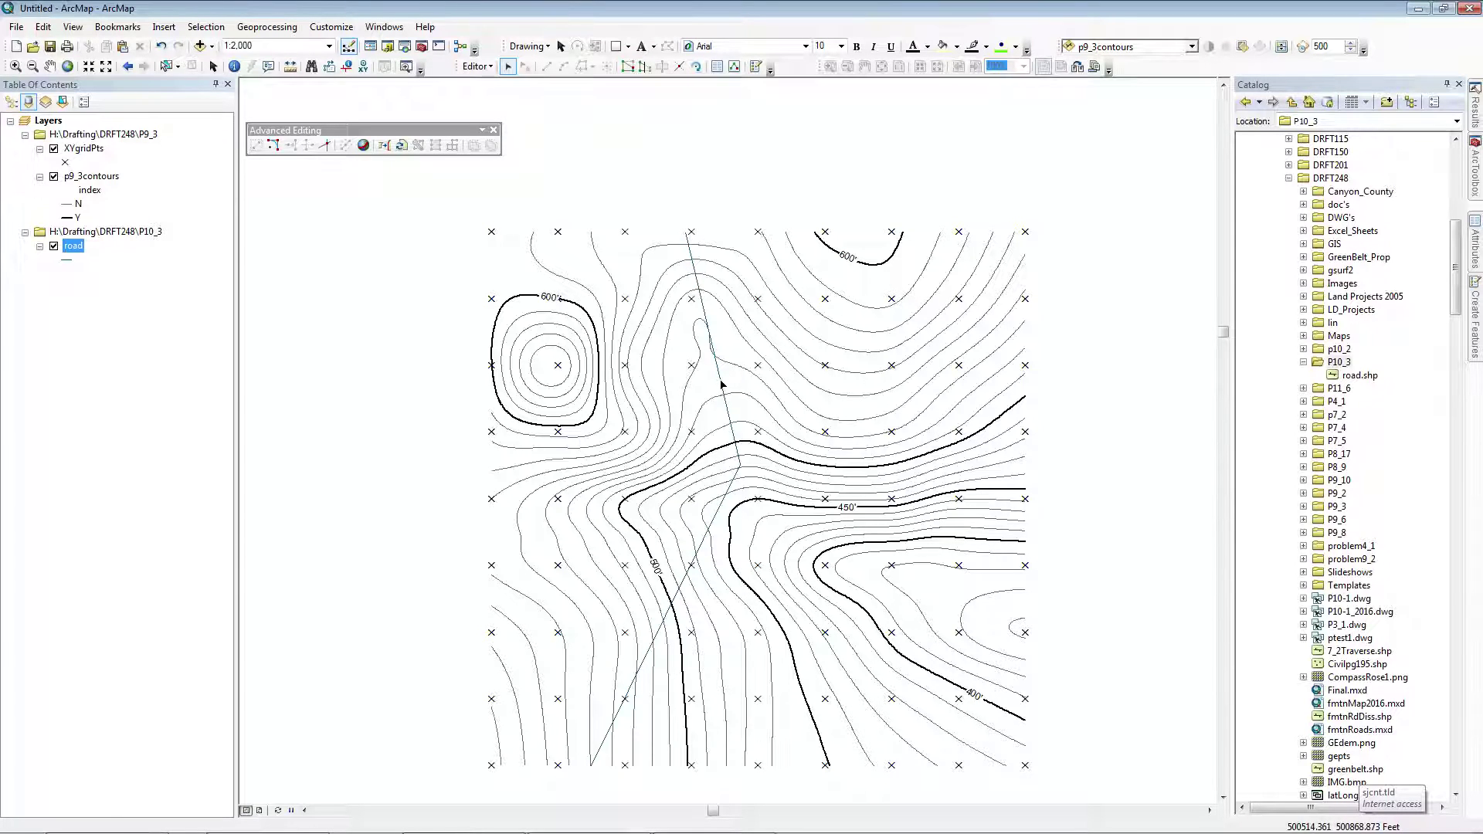
Step: Fillet the road's central bend with a fixed 300-ft radius
click(723, 384)
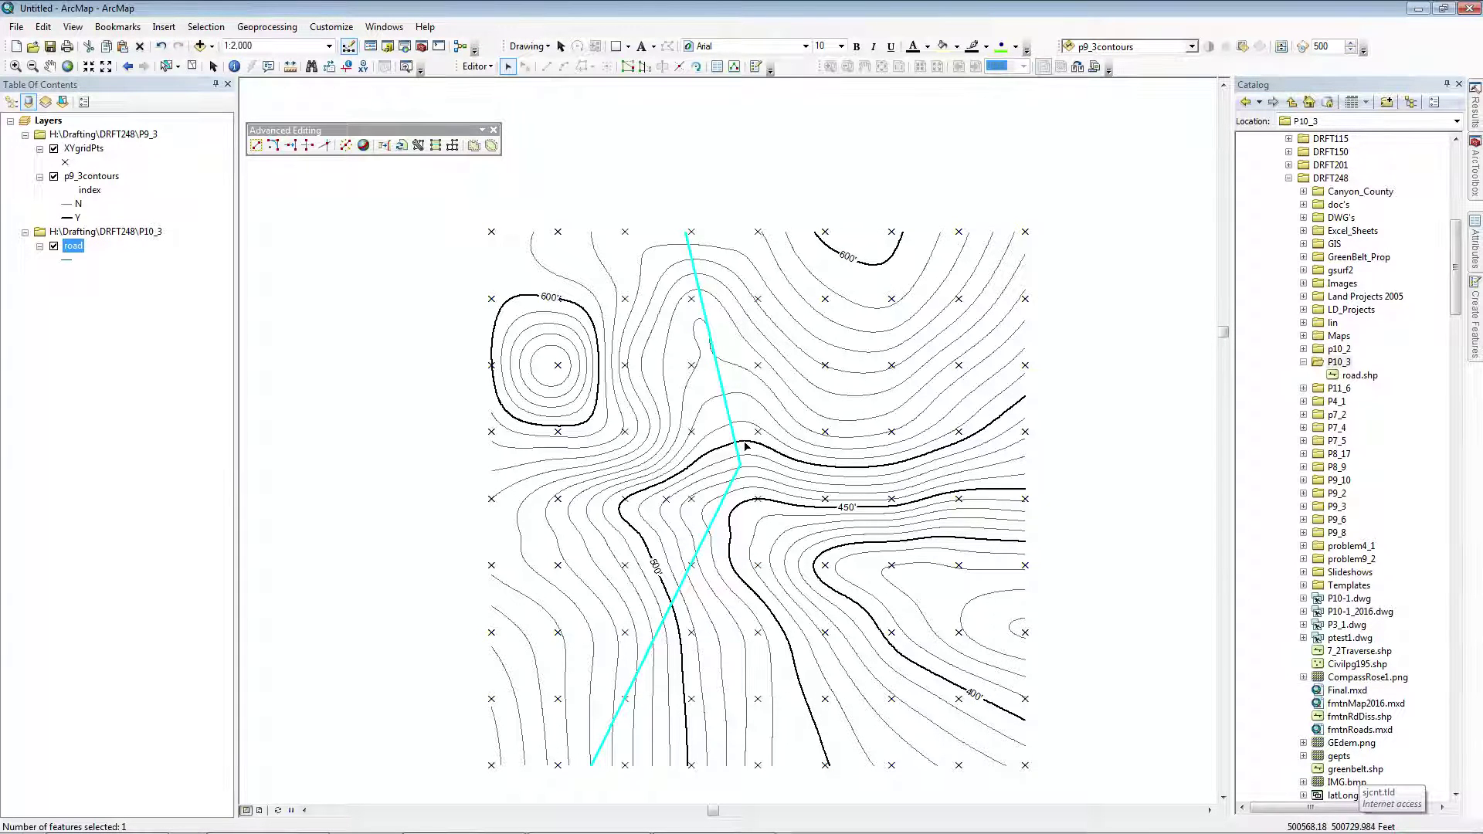
click(274, 146)
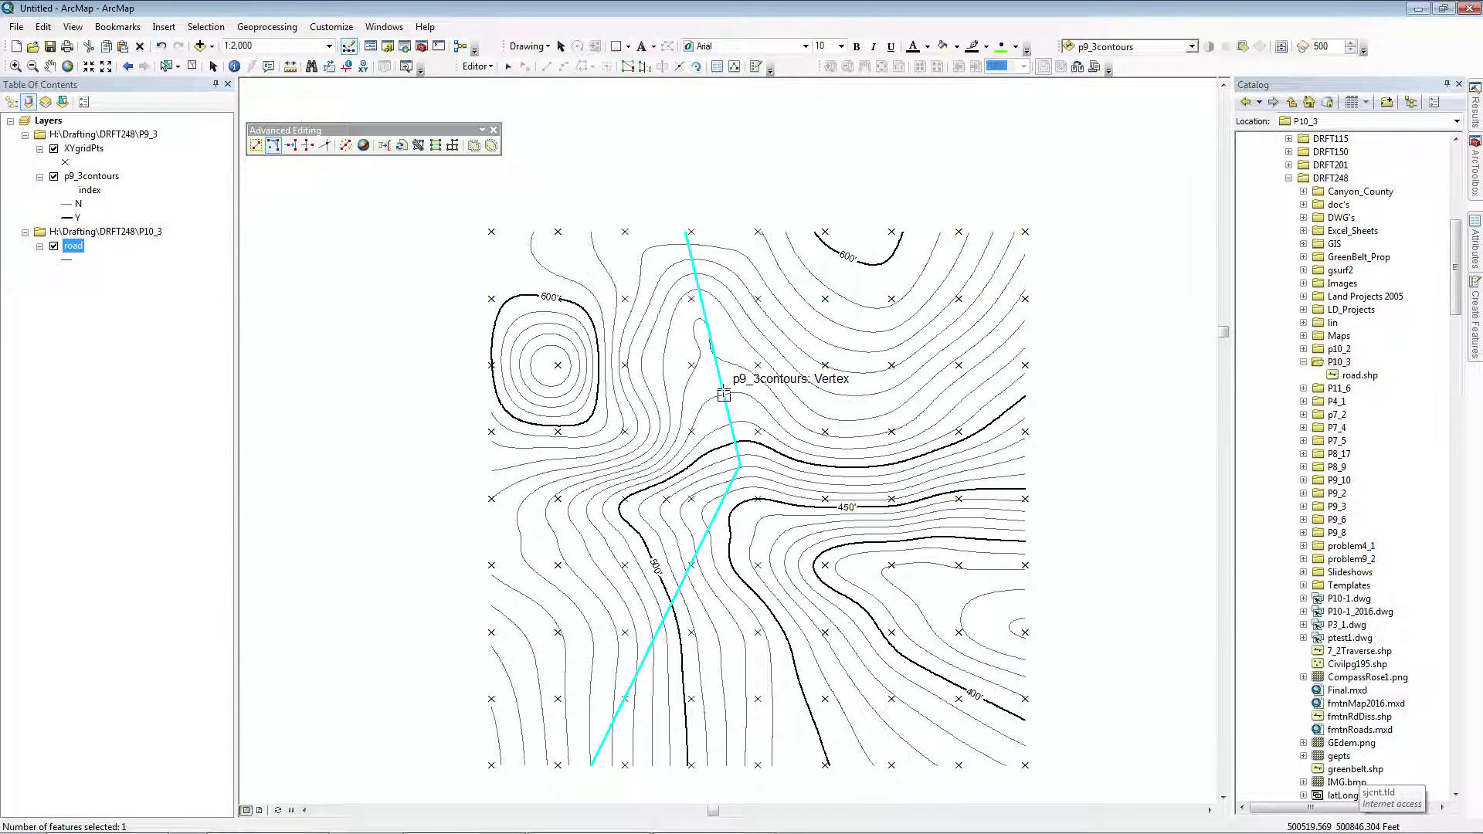
click(714, 514)
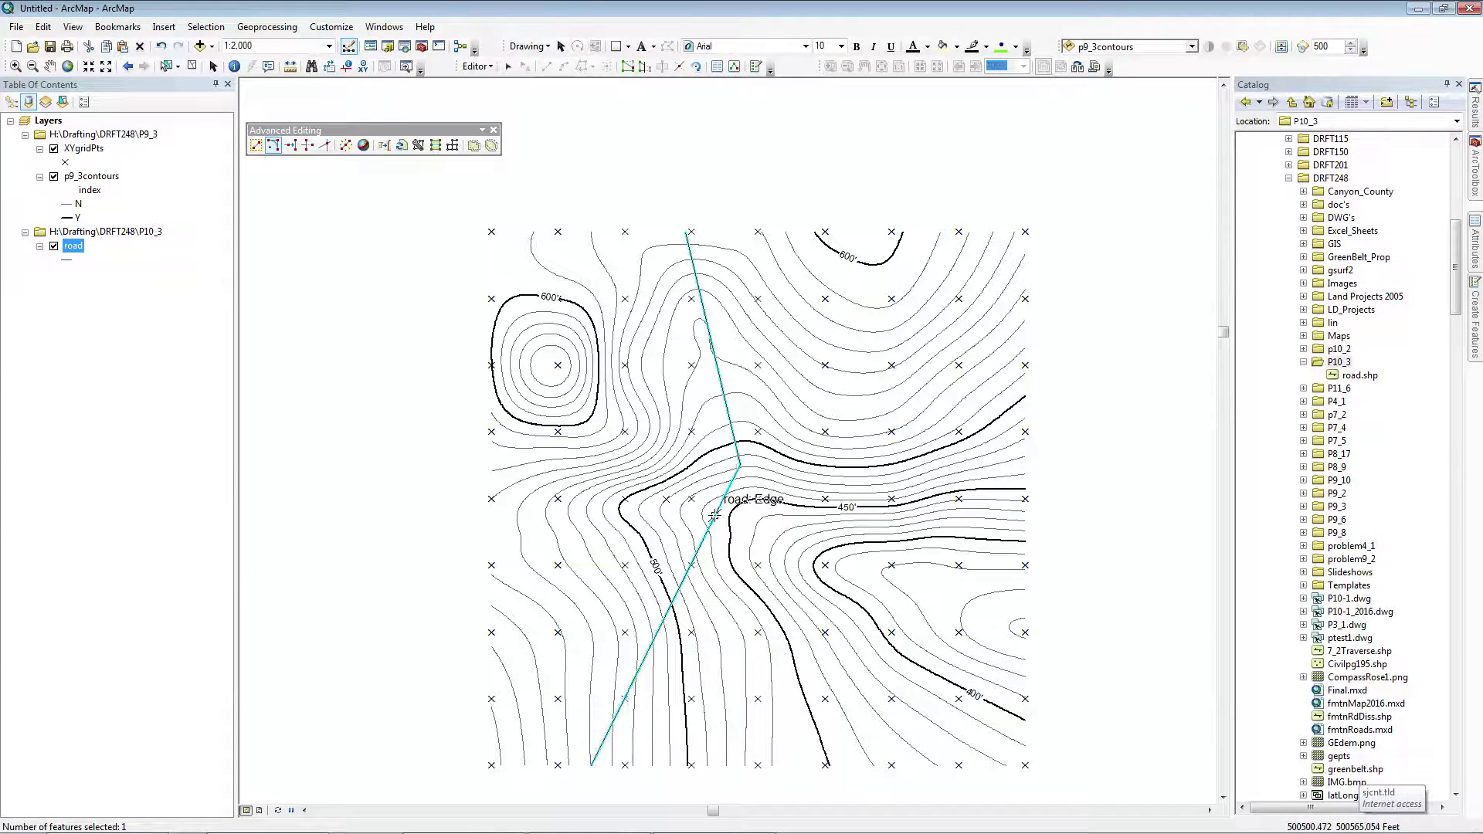
right_click(716, 454)
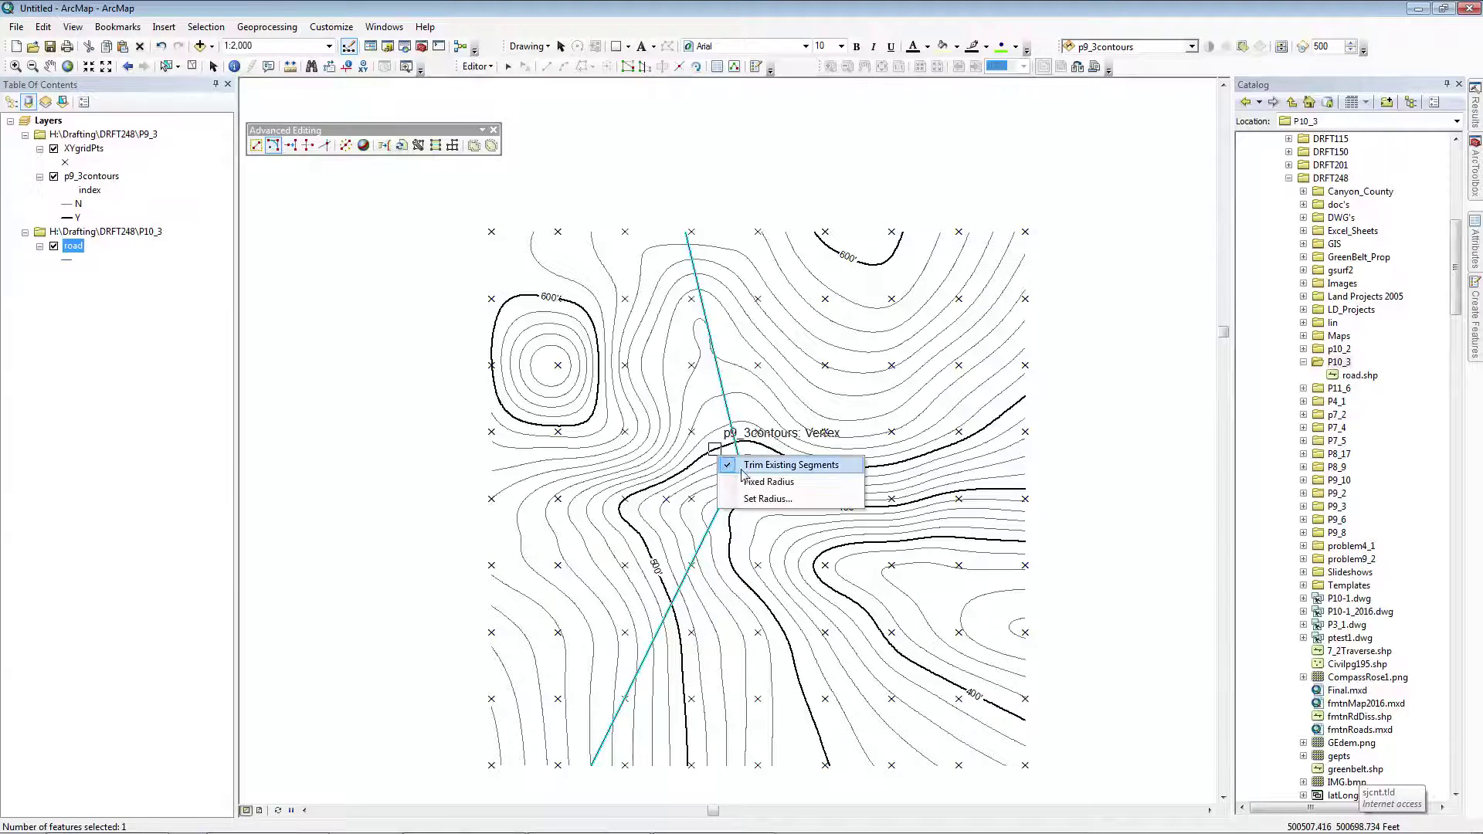
click(757, 482)
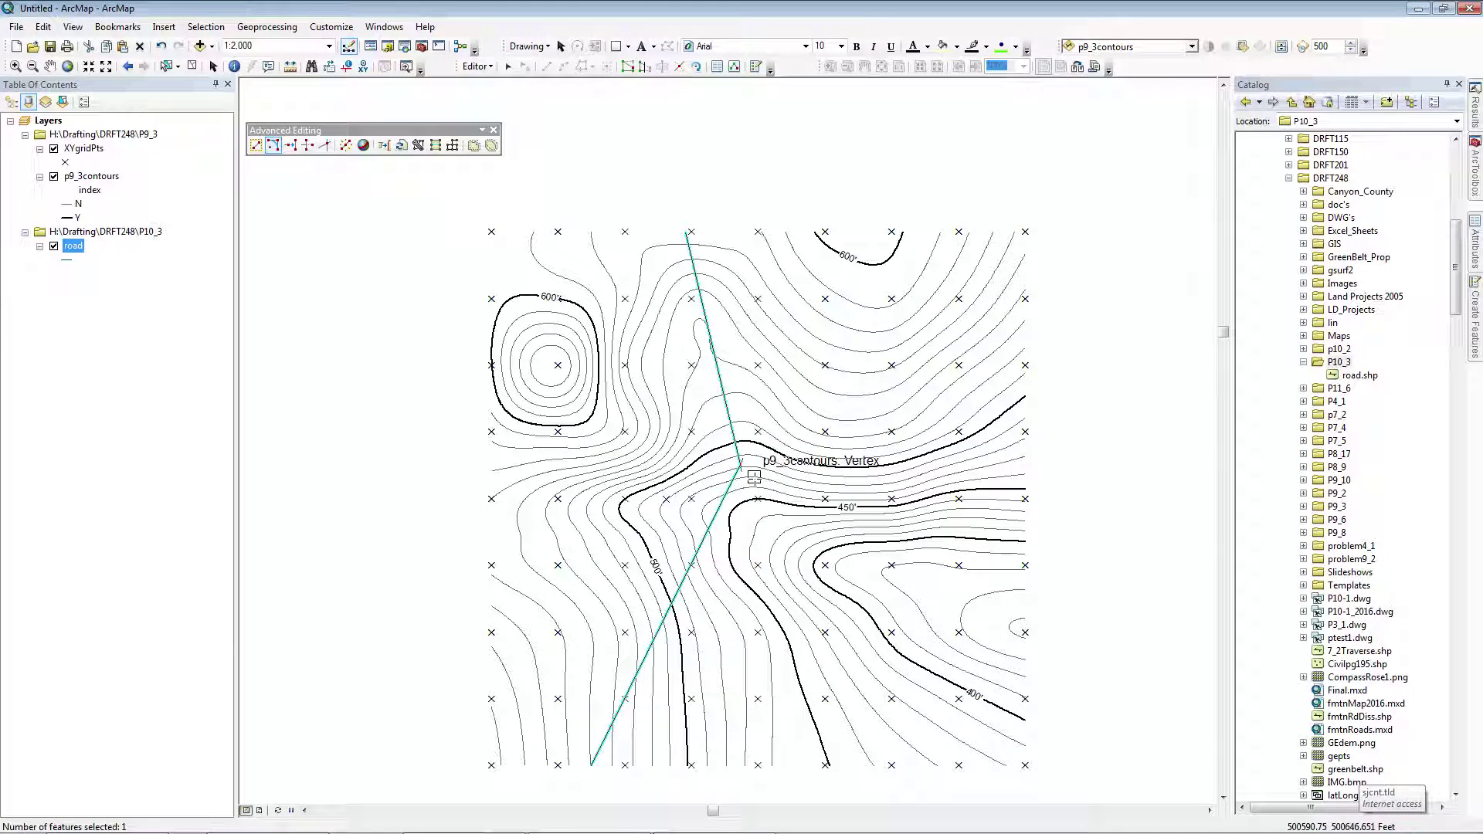
right_click(697, 472)
click(722, 508)
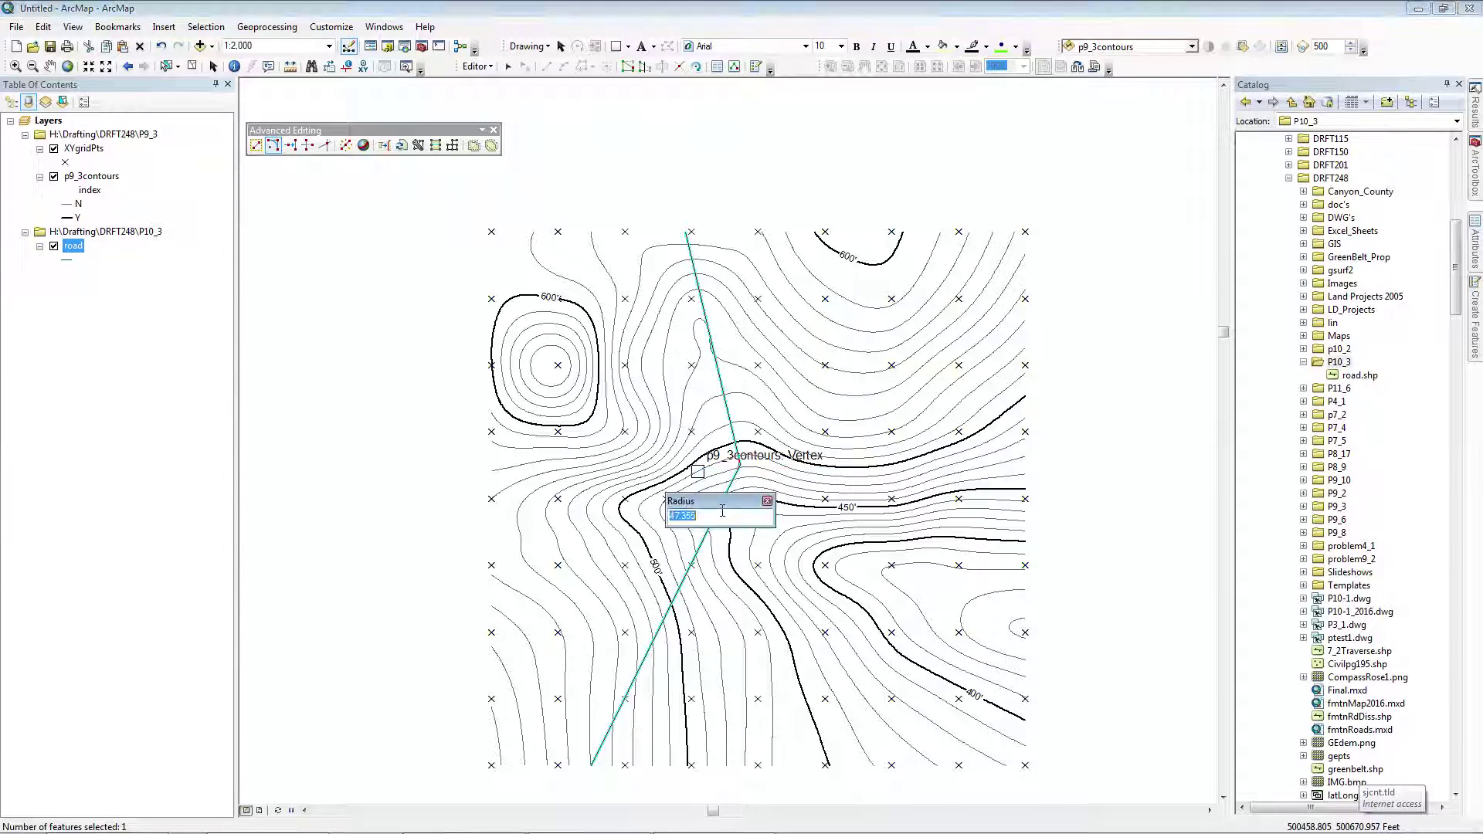
text(300)
key(Return)
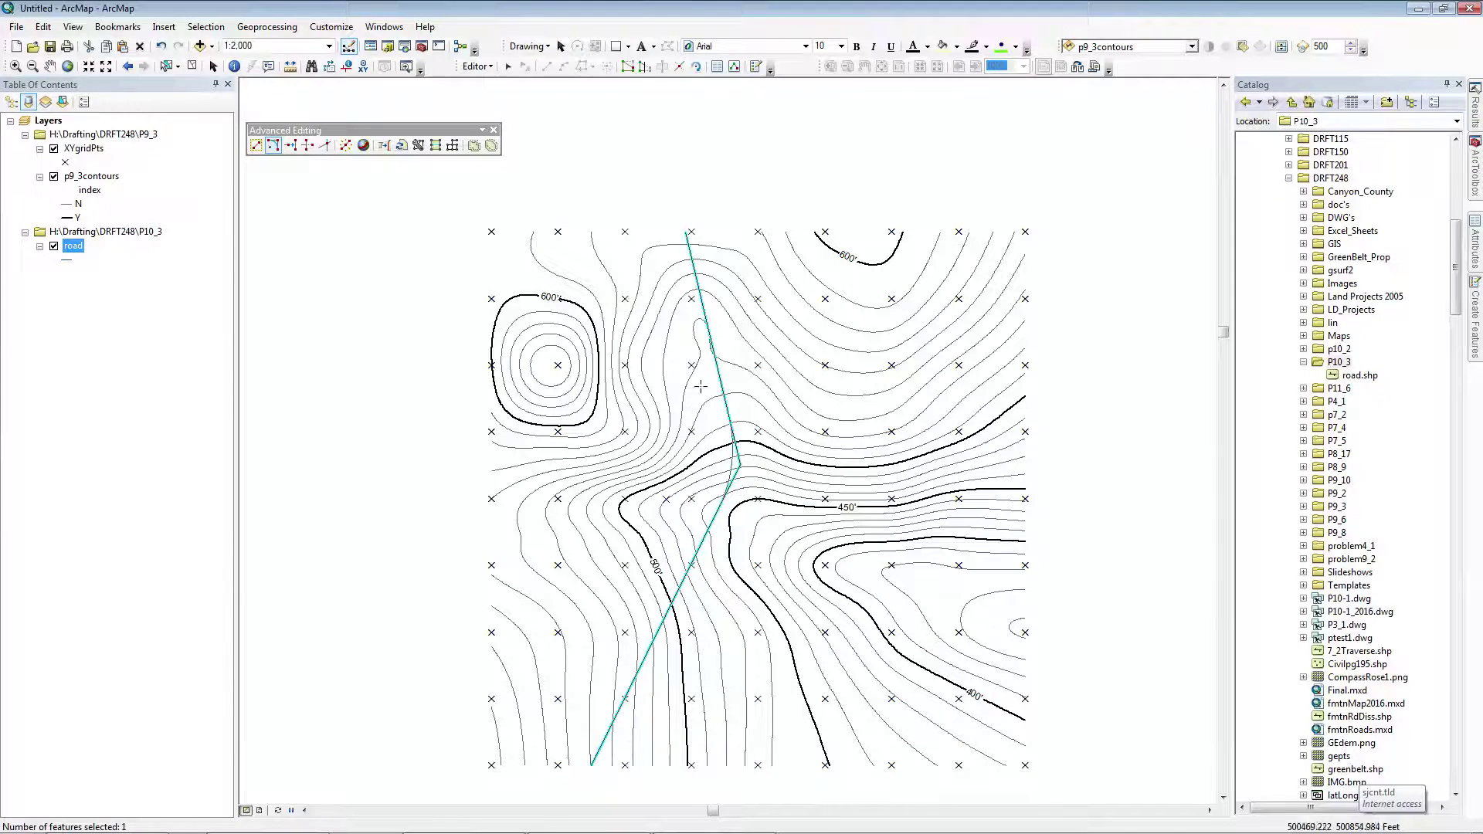
key(F2)
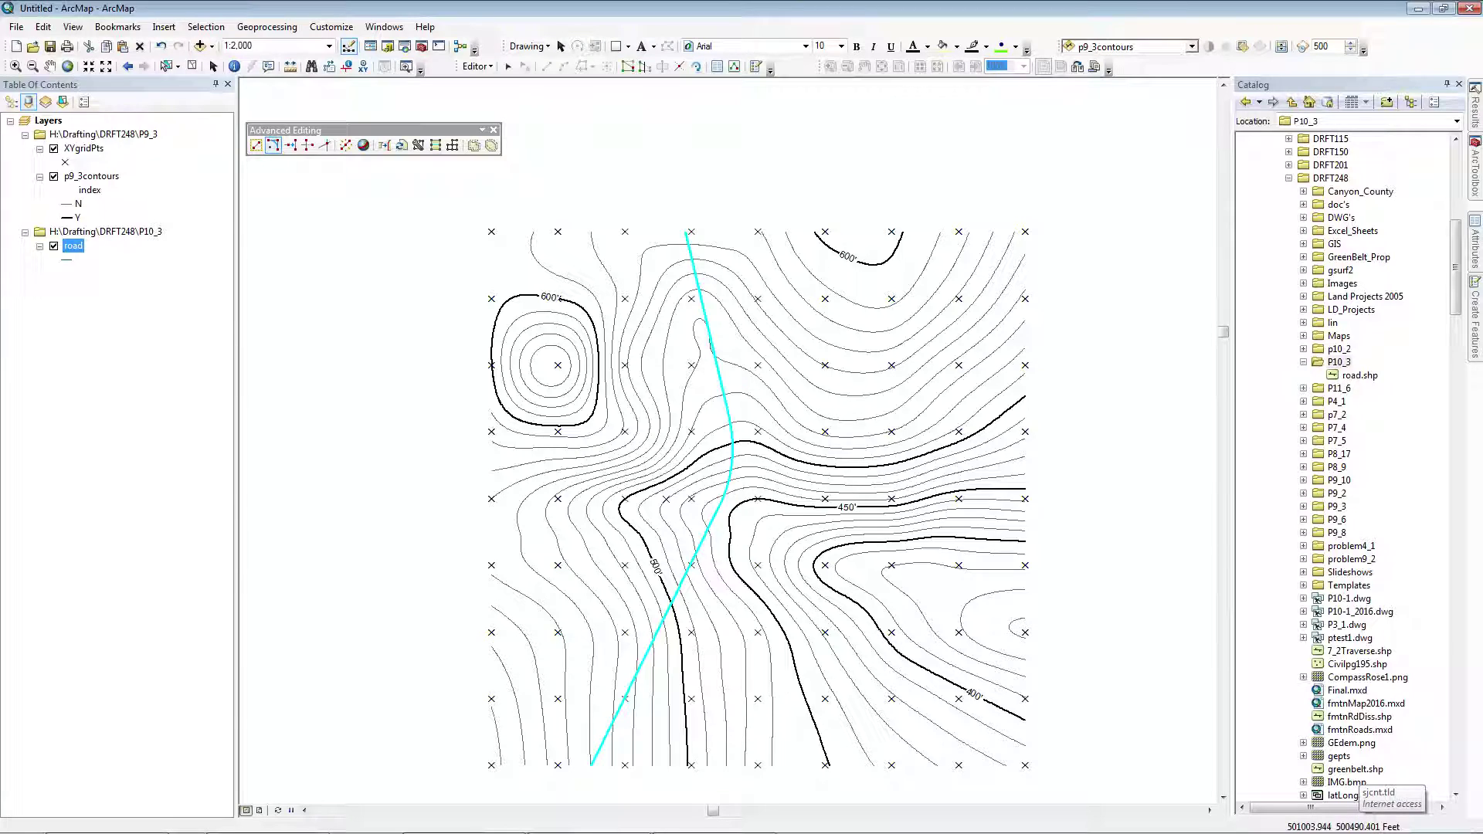
Step: Copy the centerline parallel 10 ft to both sides with rounded corners
click(487, 68)
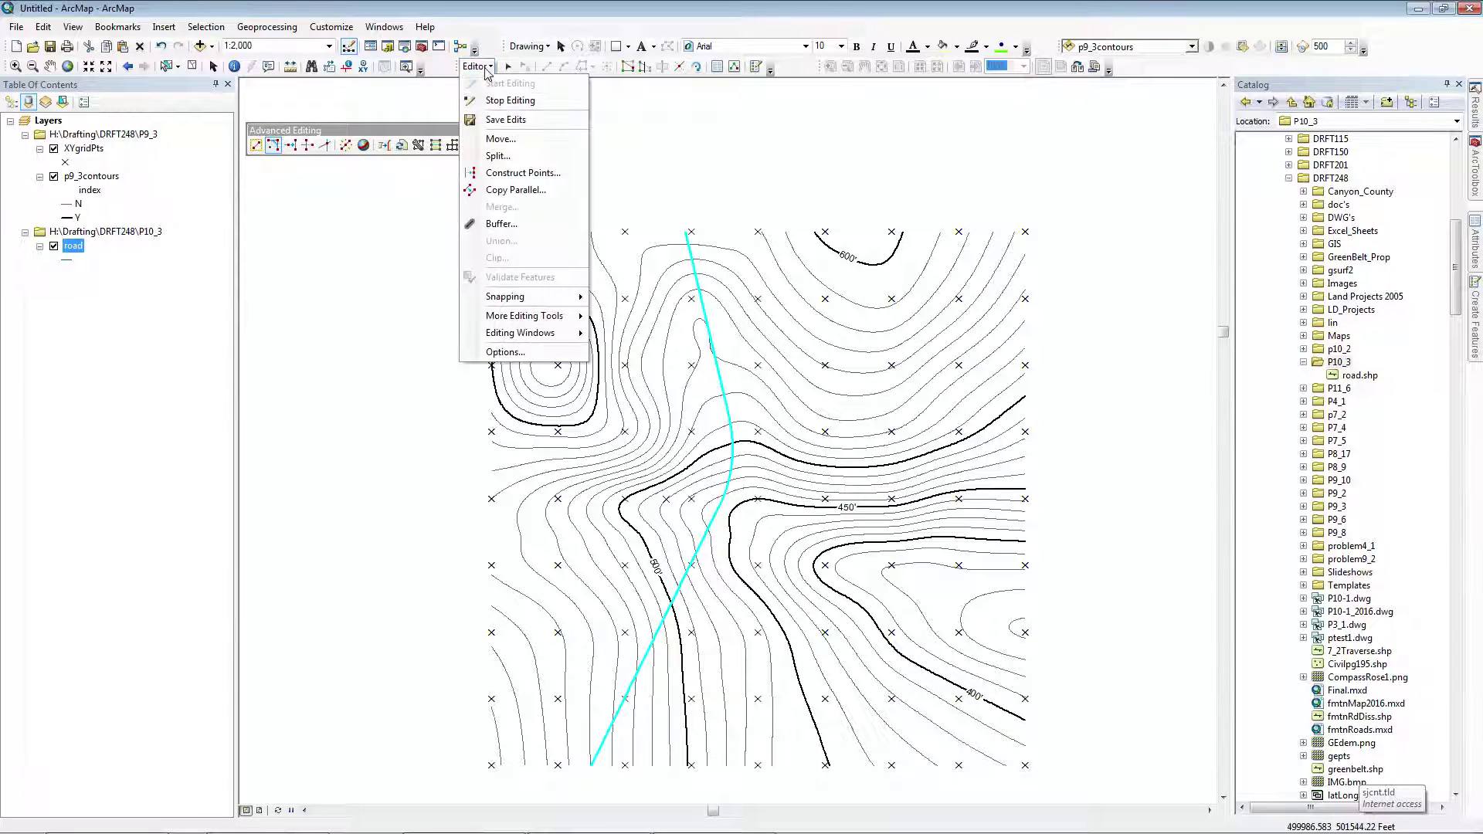
click(516, 190)
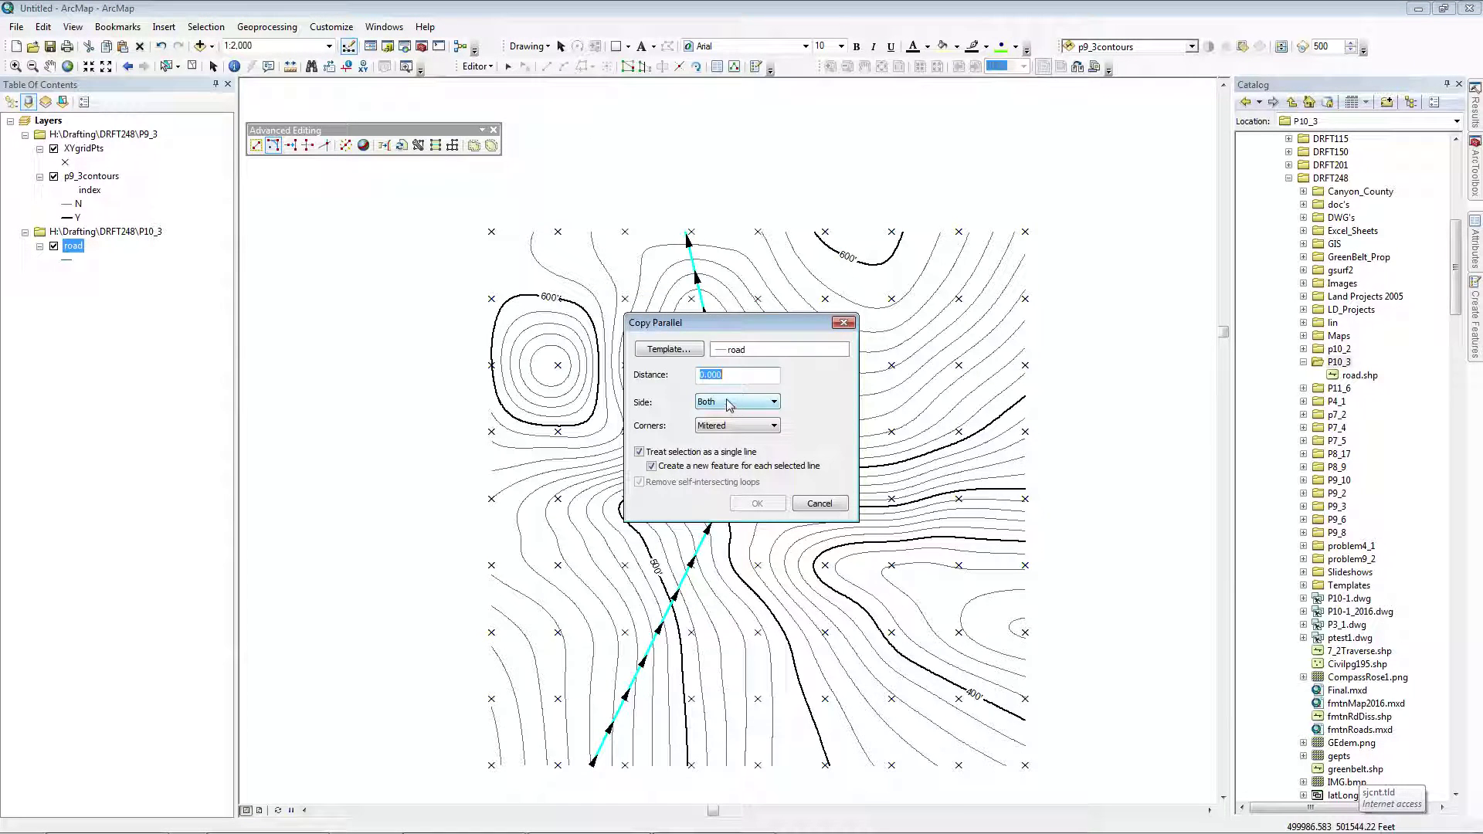
drag(738, 374, 655, 376)
text(10)
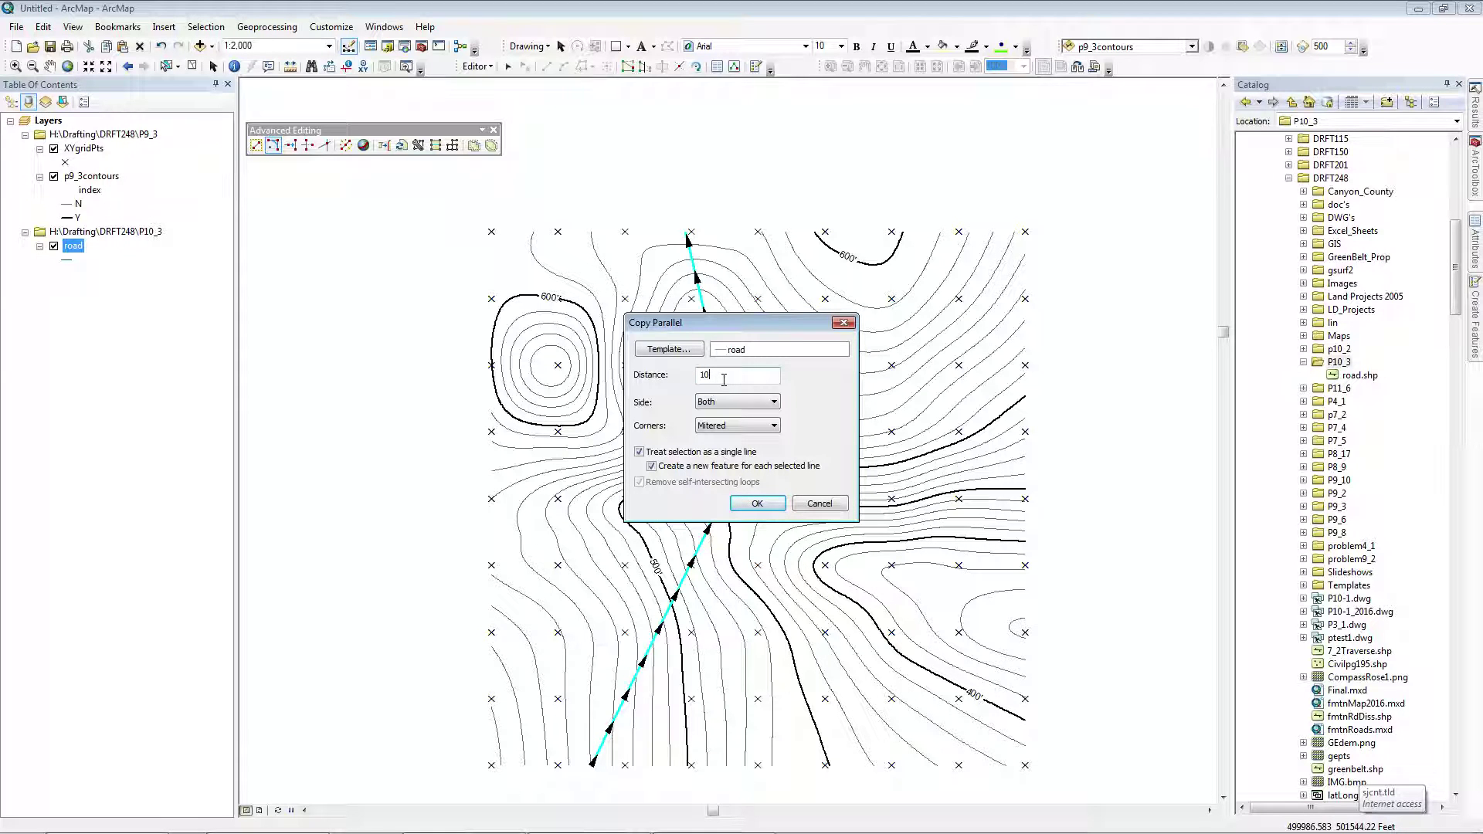
click(734, 425)
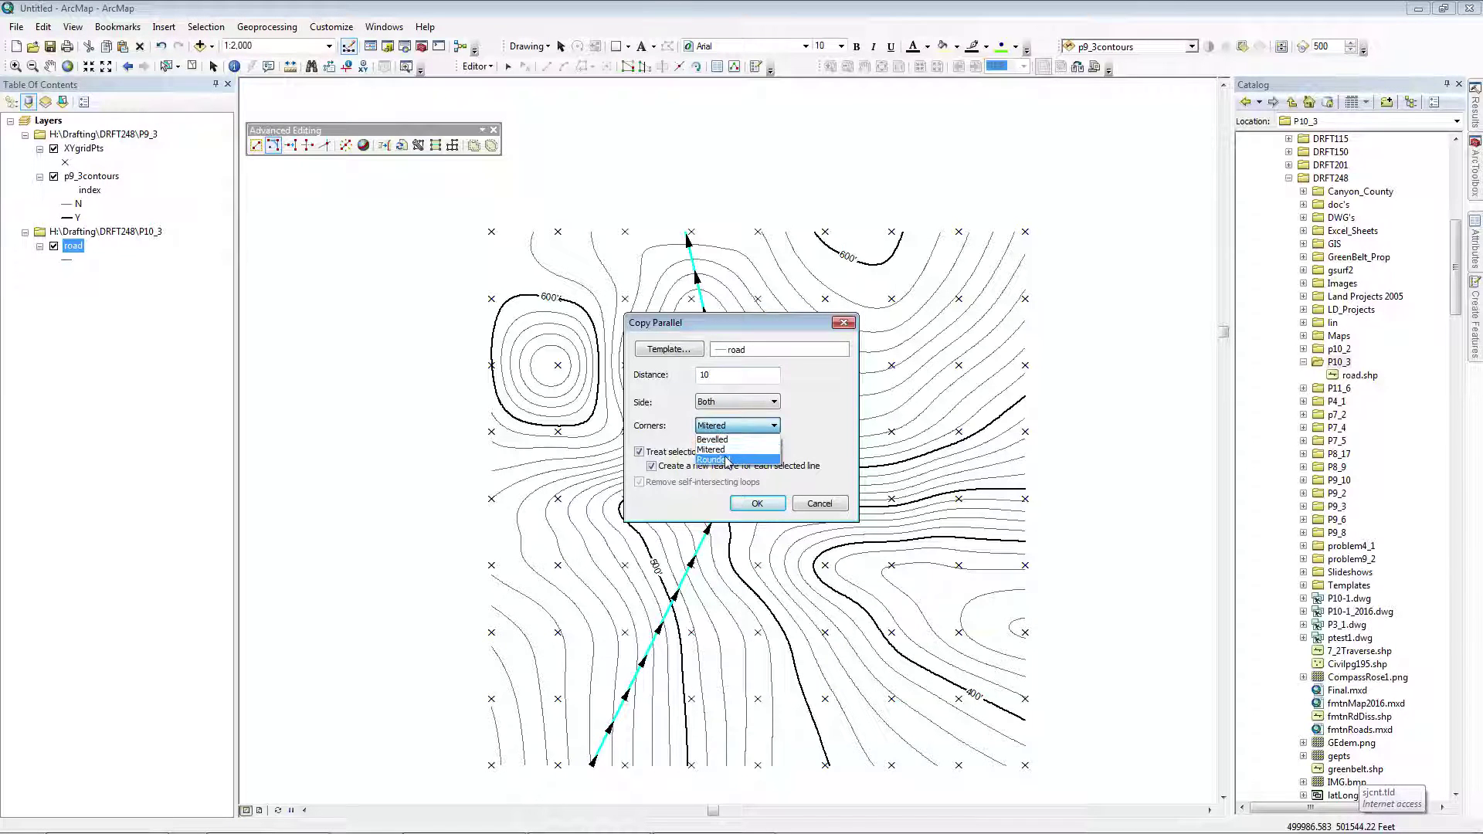
click(726, 460)
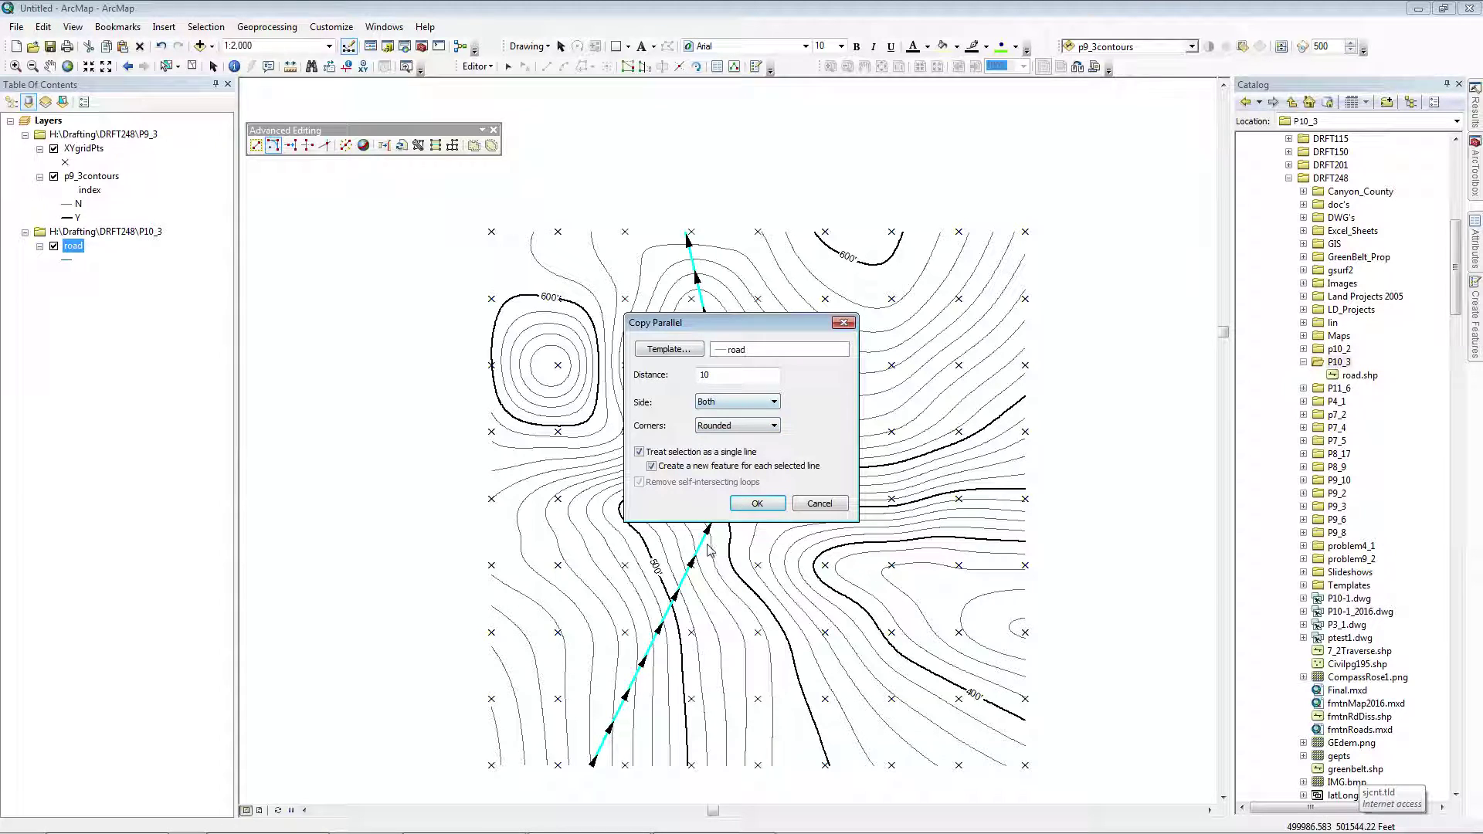
click(757, 505)
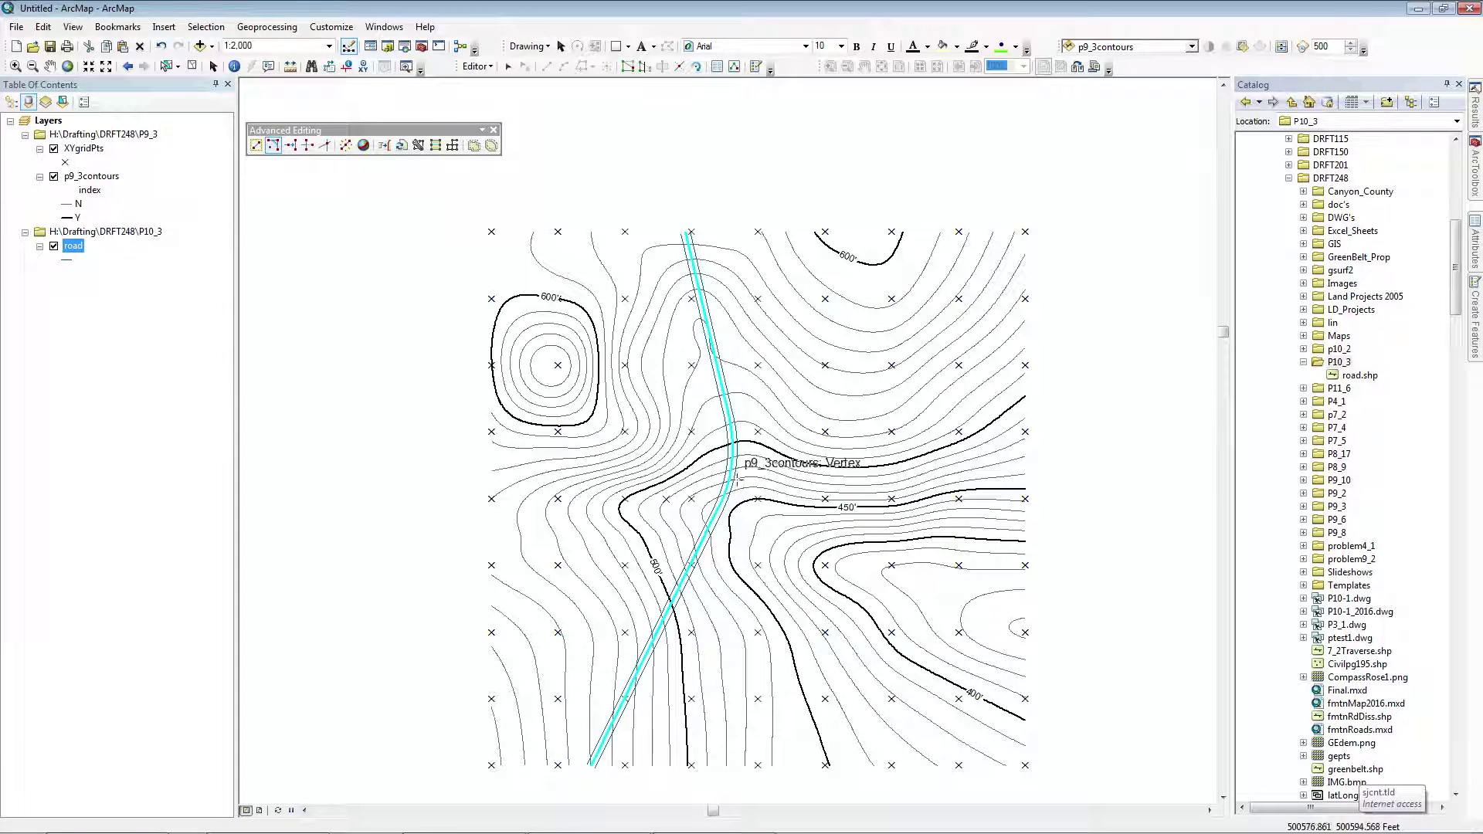
Step: Copy the right road edge 6 ft further right as a shoulder line
click(509, 68)
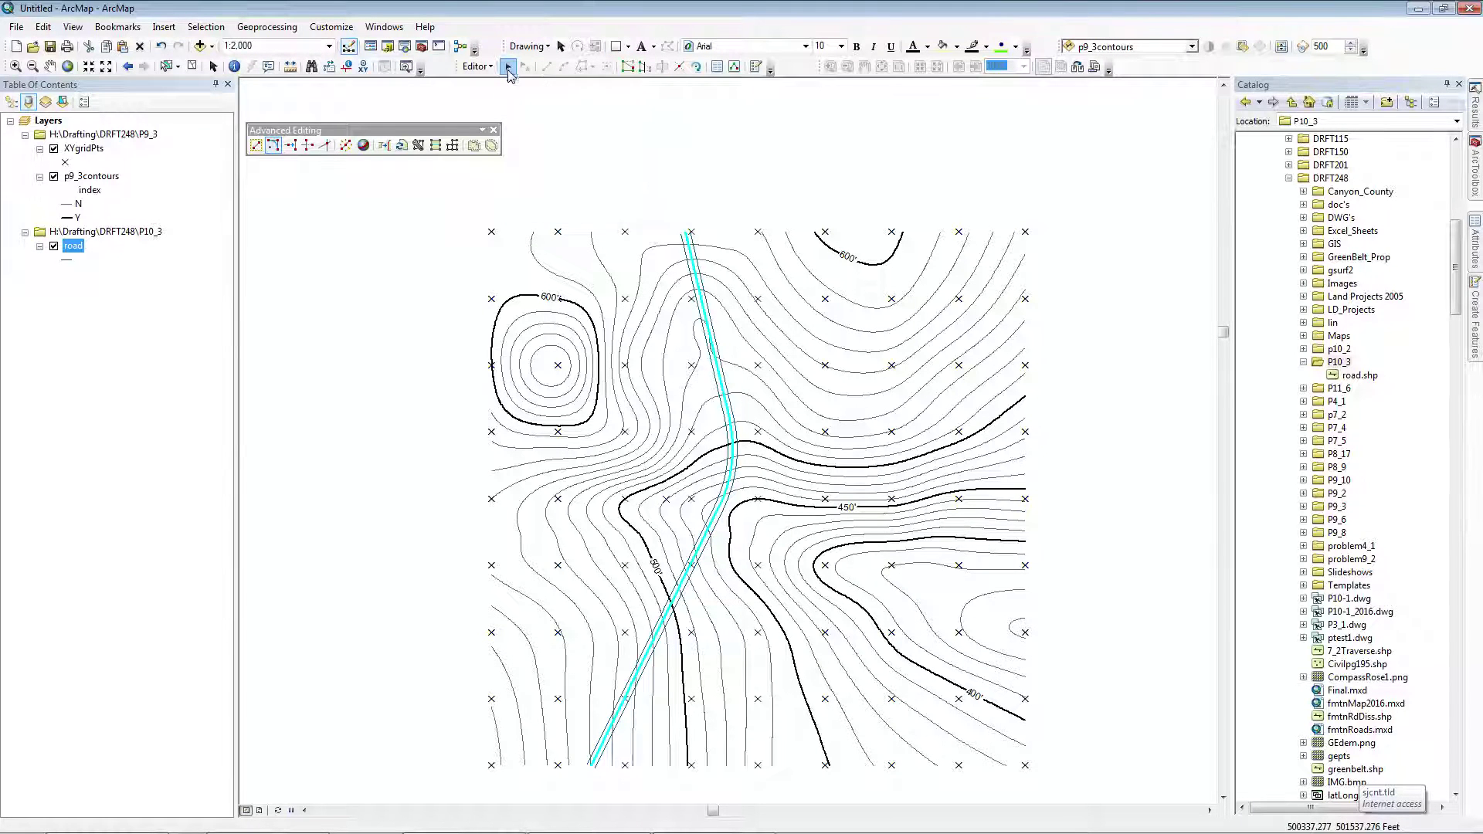
click(705, 335)
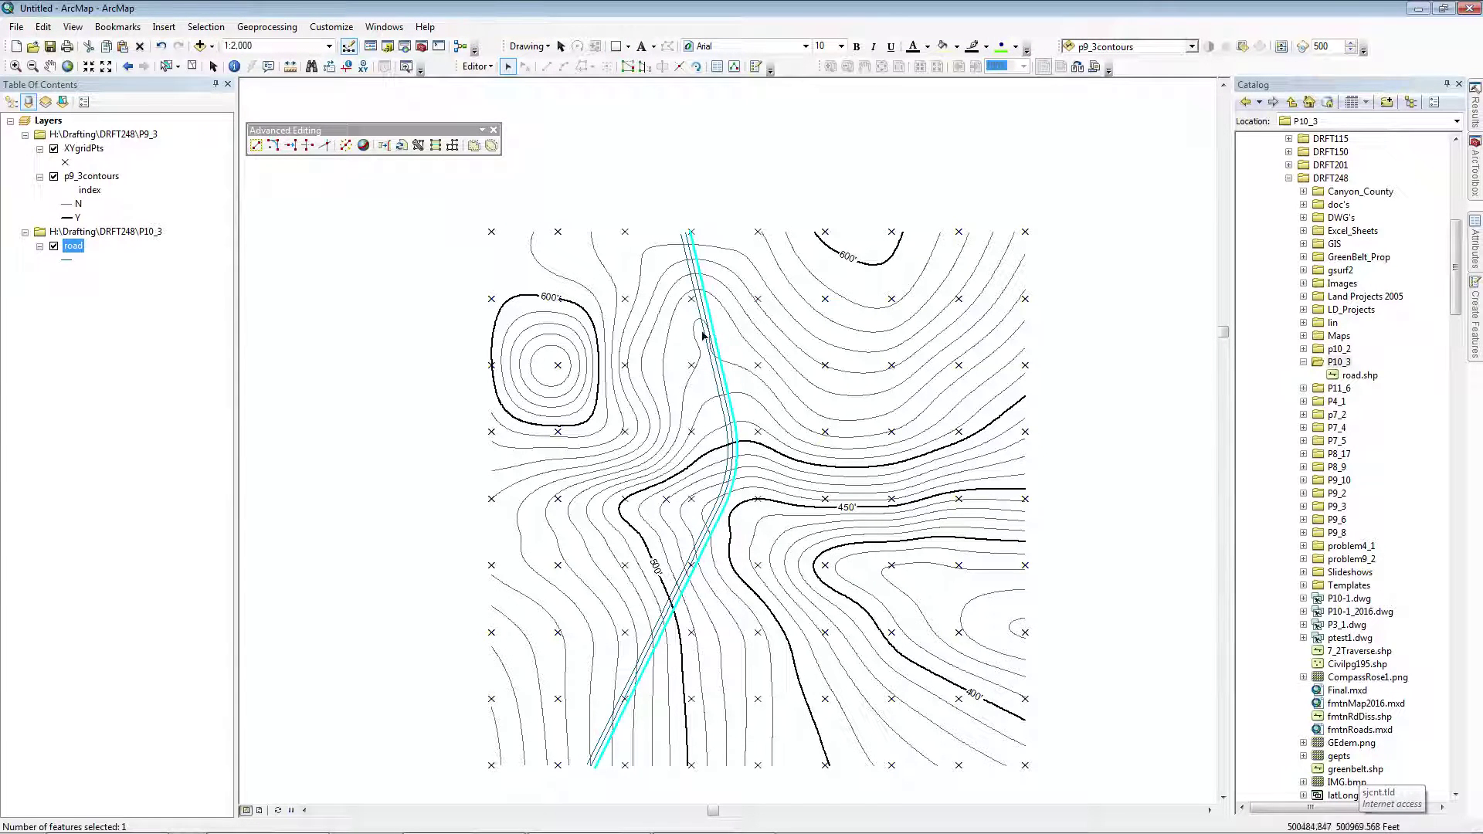
click(476, 67)
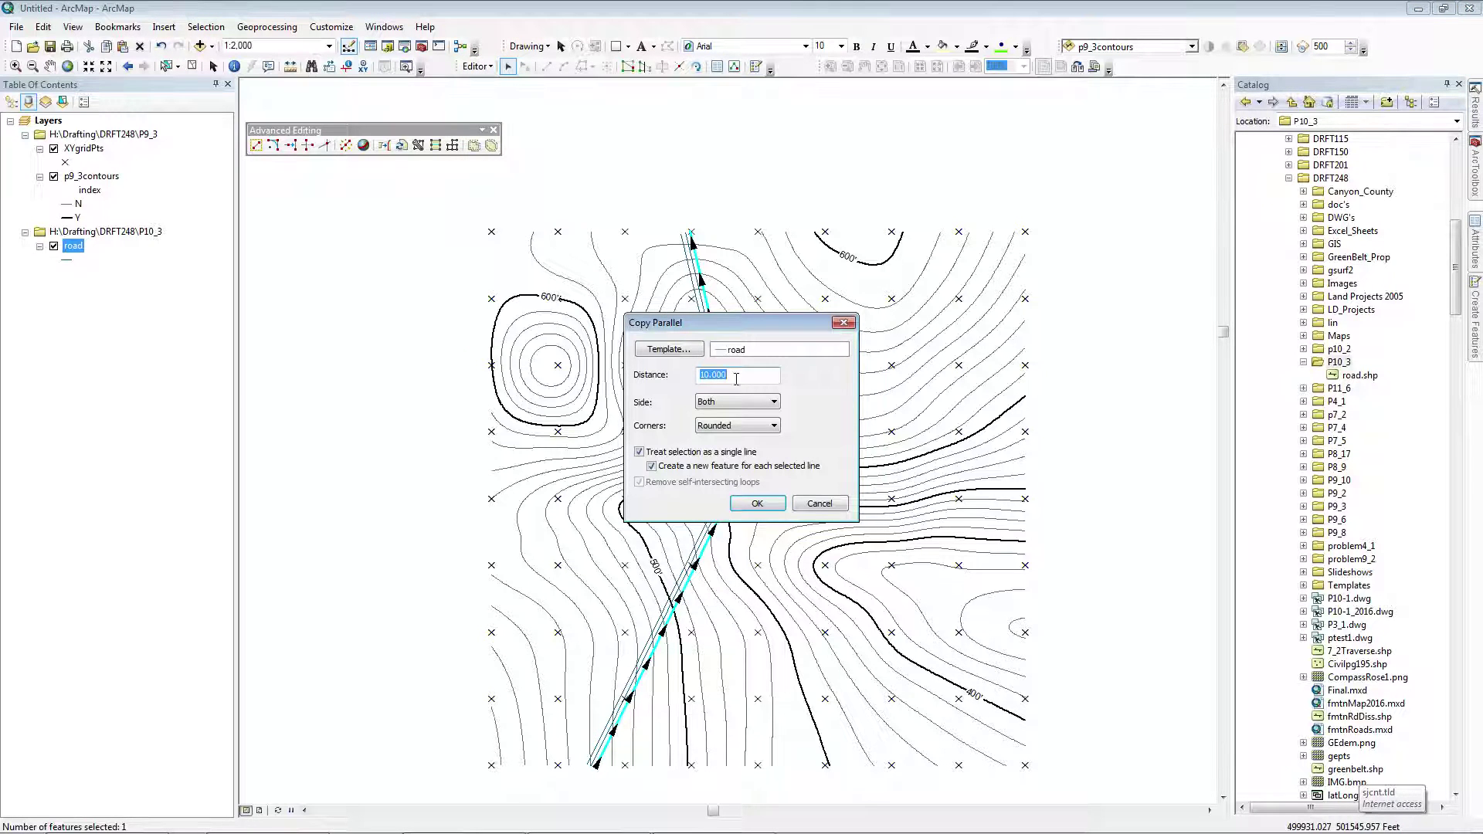
text(6)
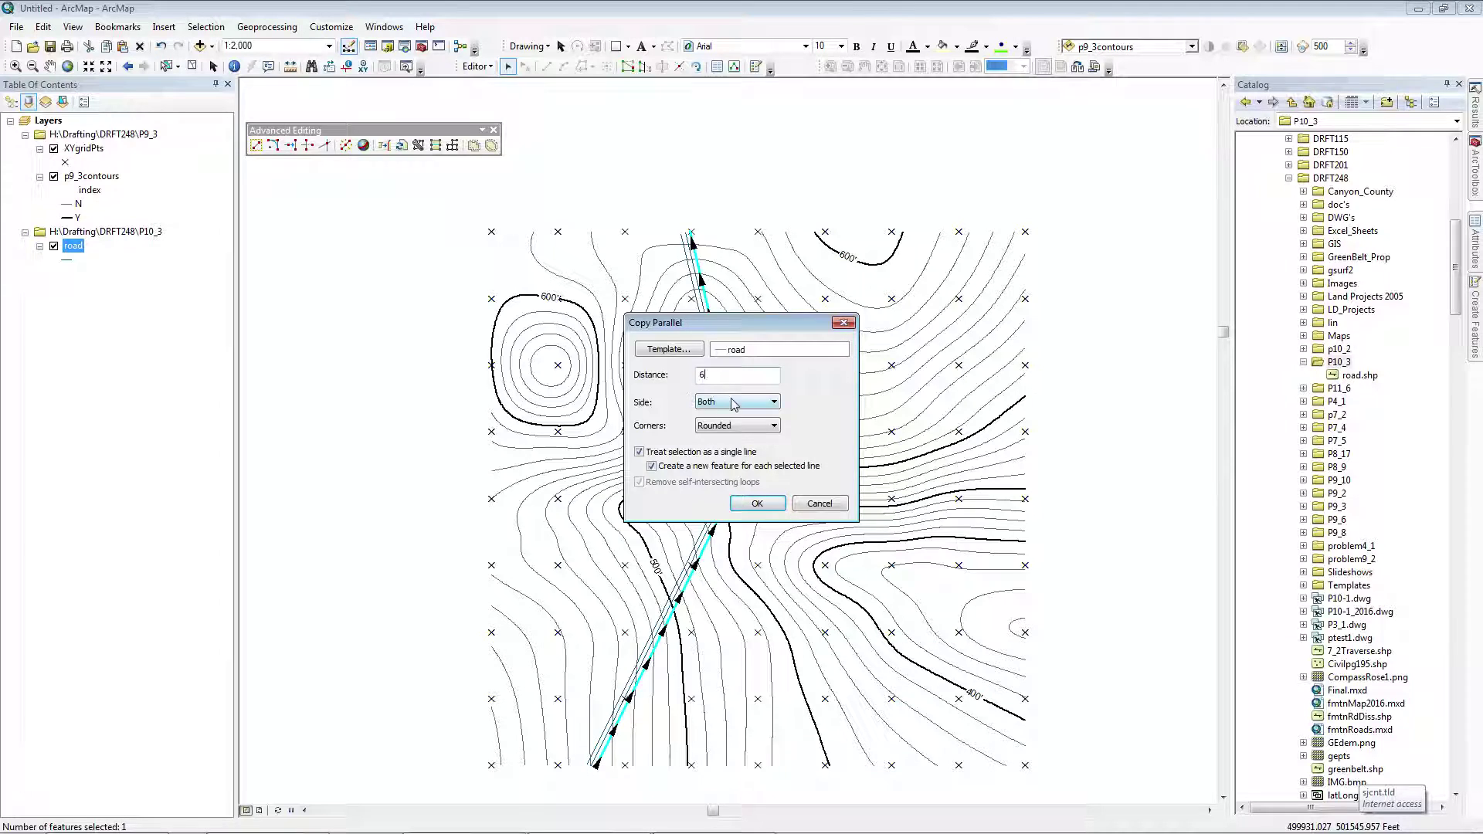
click(734, 402)
click(729, 435)
click(753, 506)
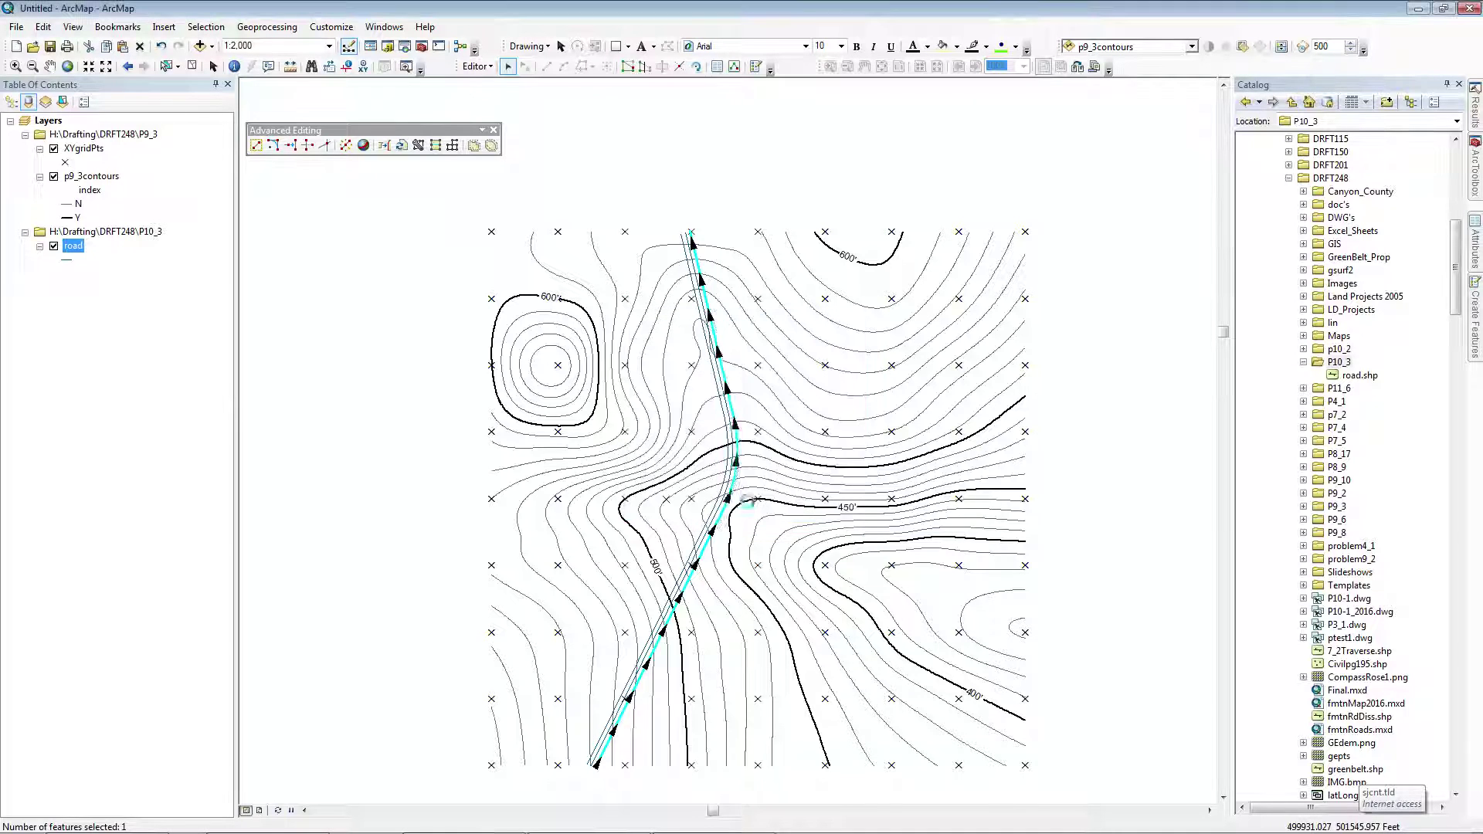
Step: Copy the left road edge 6 ft further left as a shoulder line
click(732, 455)
click(478, 66)
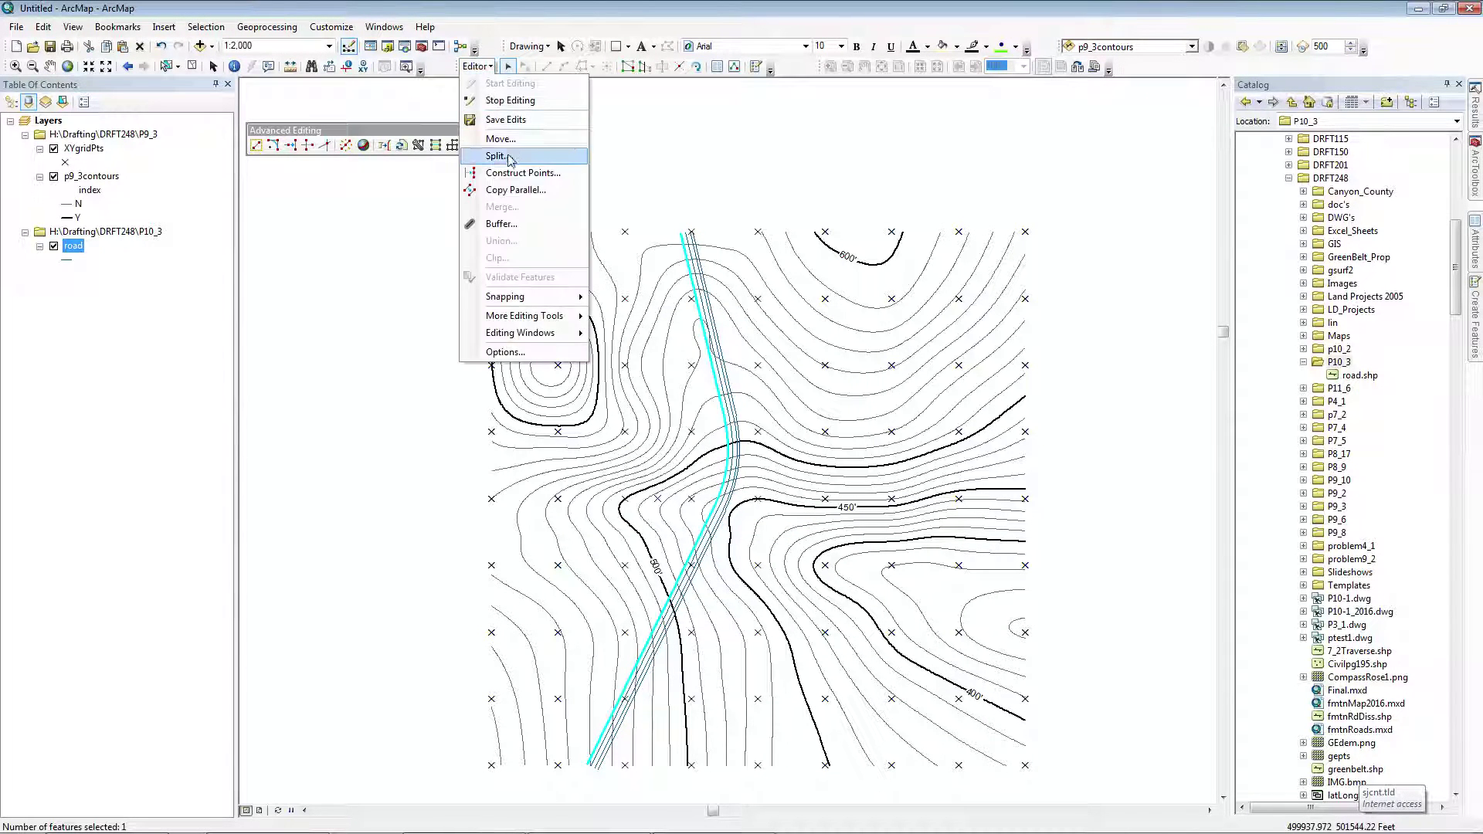
click(511, 191)
click(732, 403)
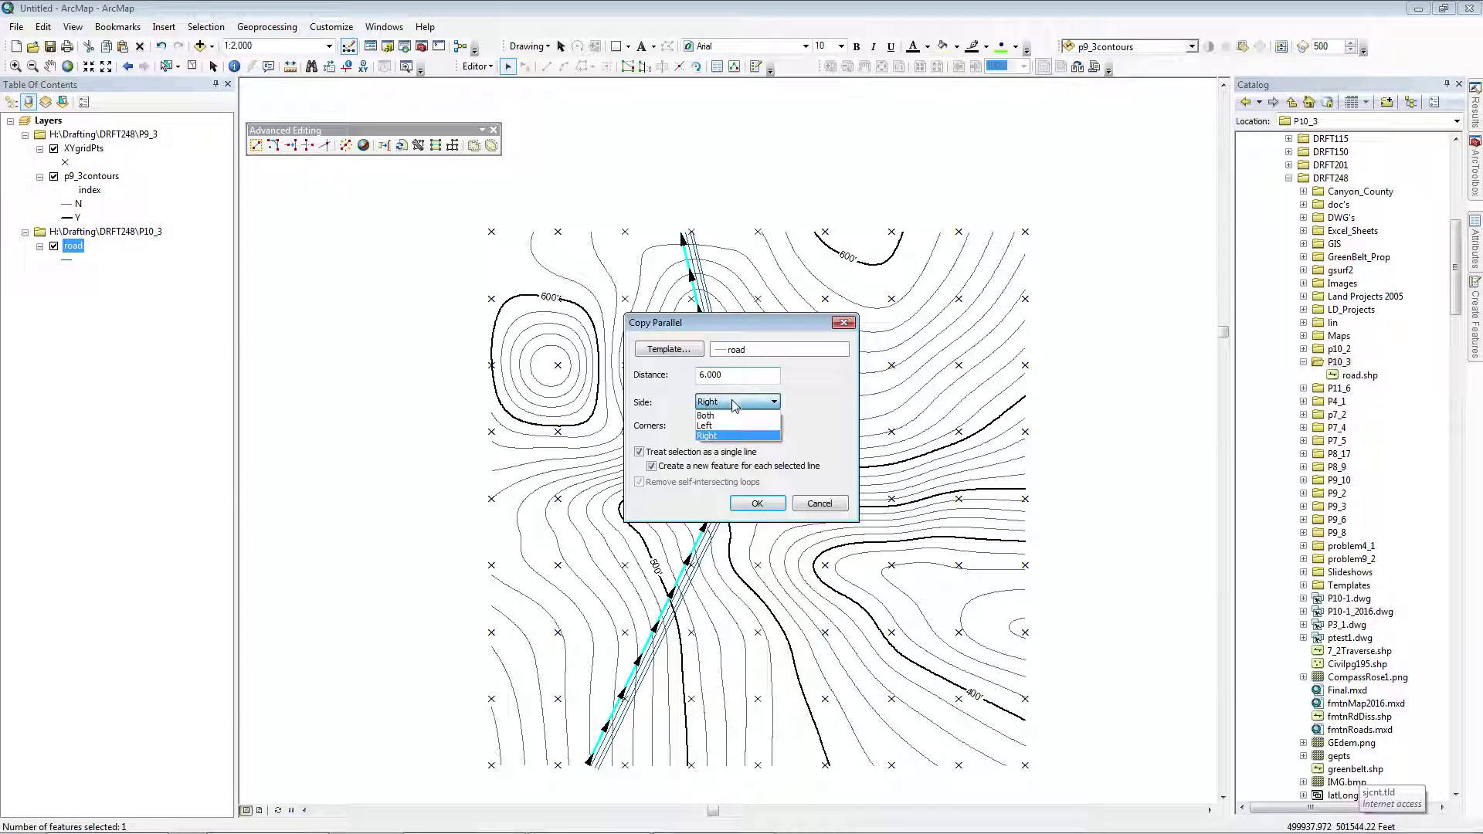
click(733, 418)
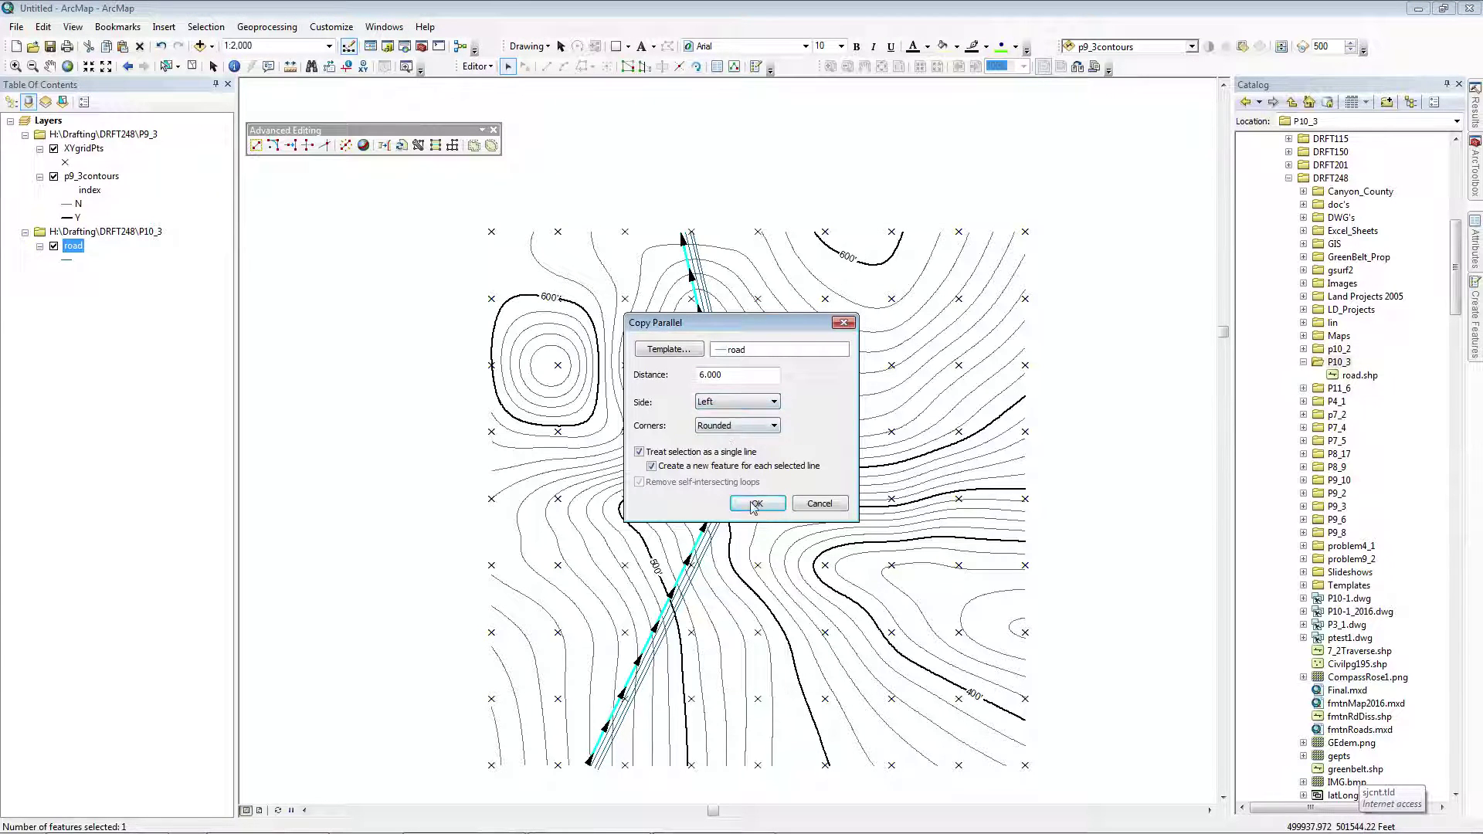
click(754, 503)
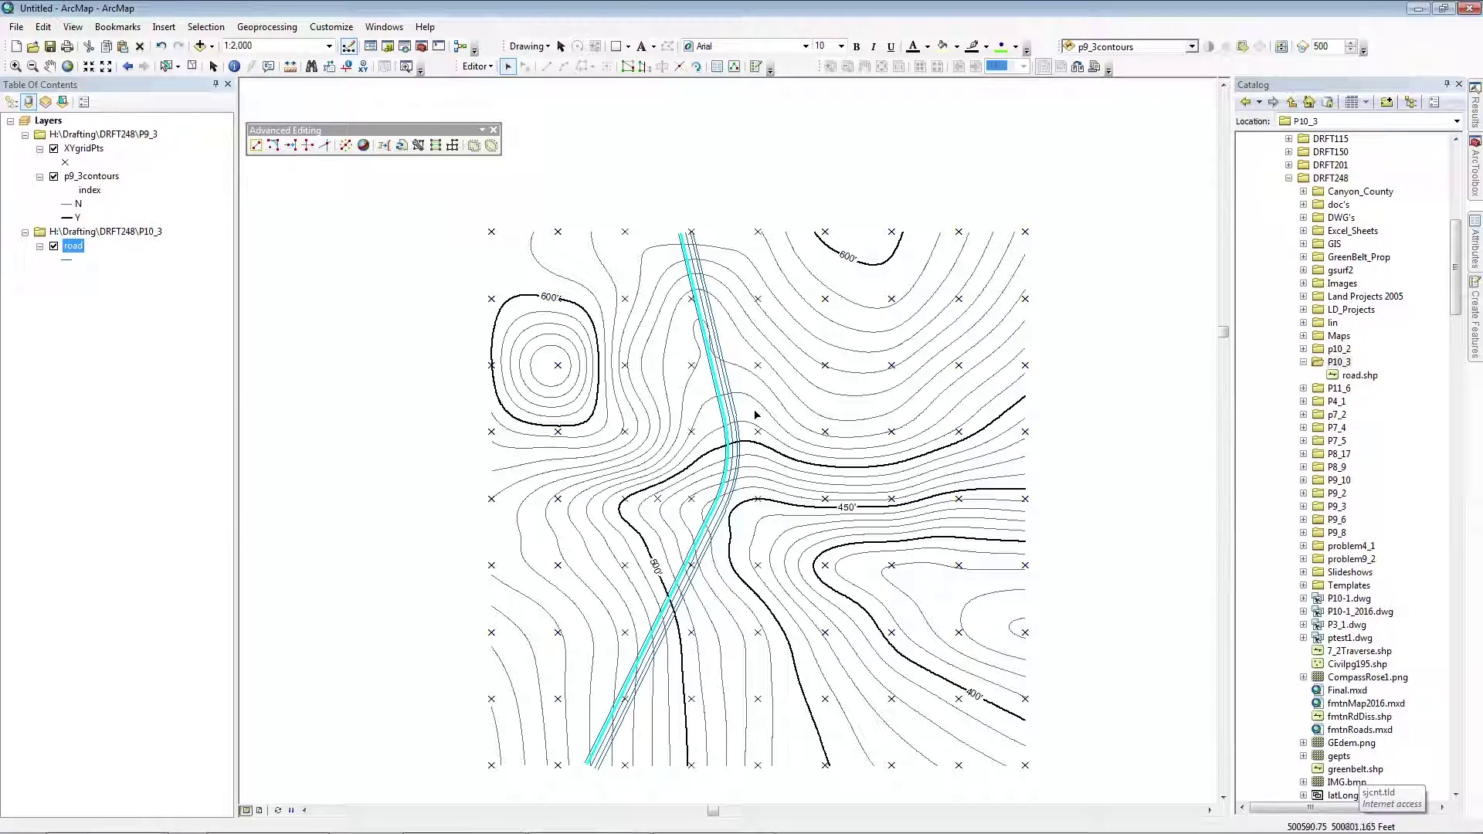
scroll(728, 468, down, 5)
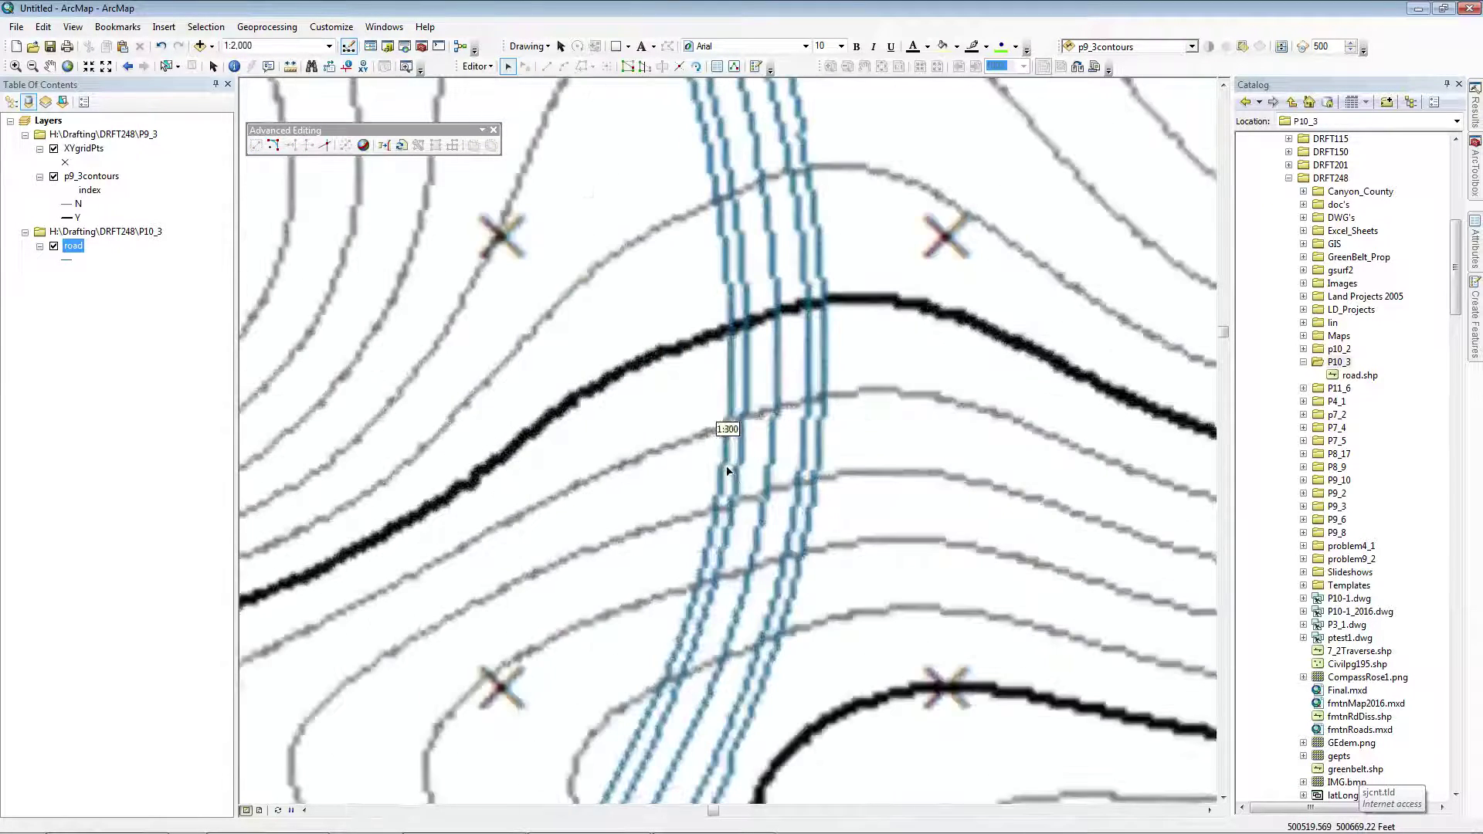